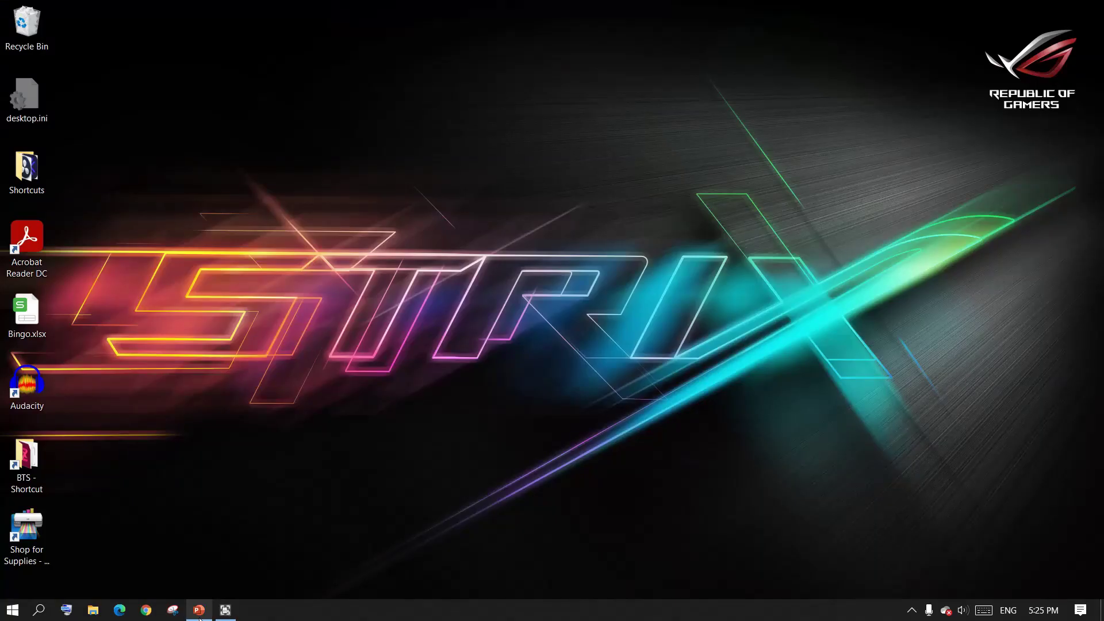
# Bring up Presentation1 with the city skyline photo slide and dismiss the Paste Options button
pyautogui.click(199, 610)
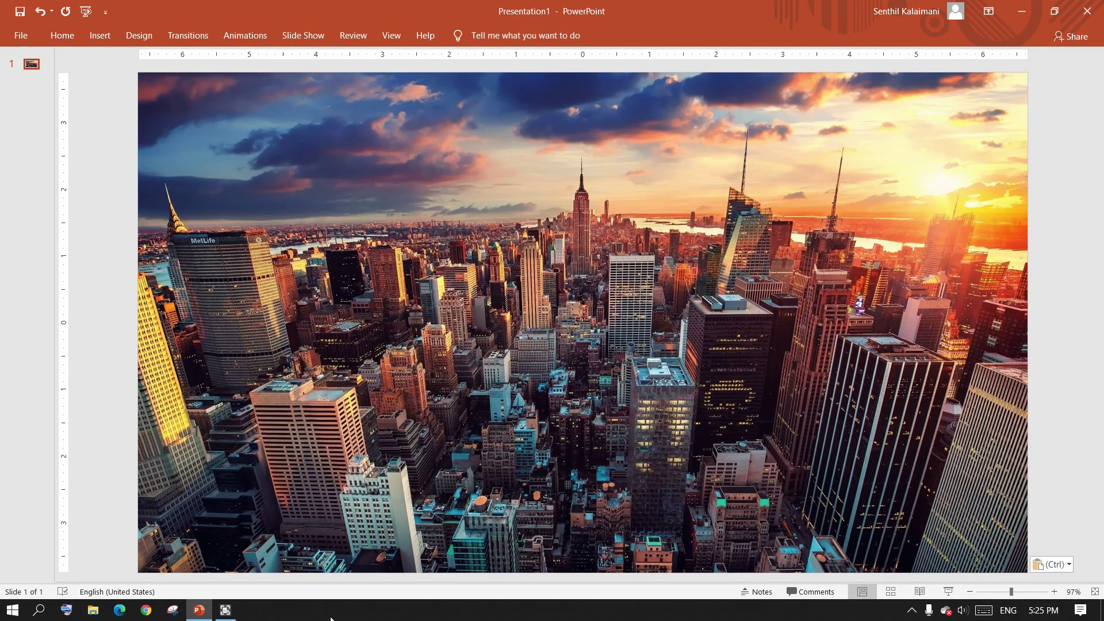
pyautogui.press('Escape')
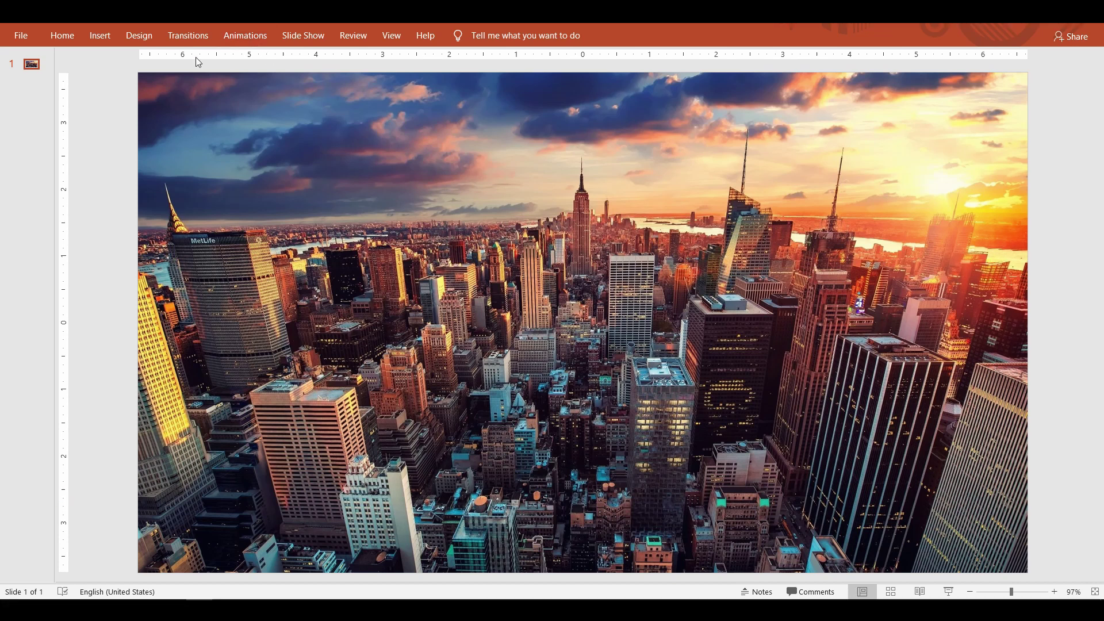
# Draw a parallelogram spanning the slide's full height across the city photo
pyautogui.click(62, 35)
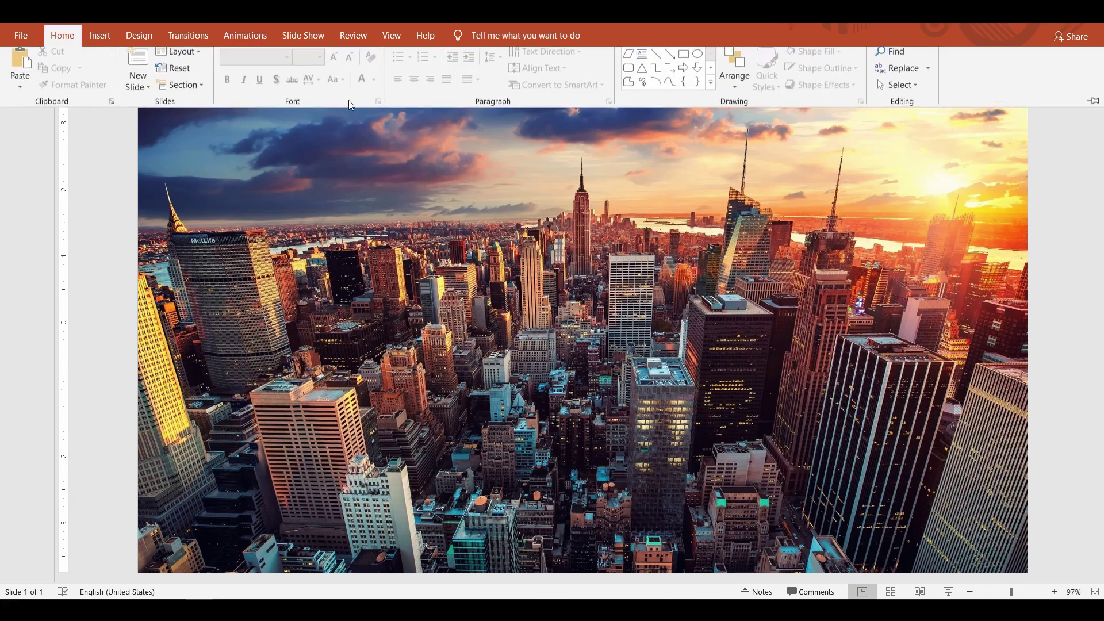
pyautogui.click(712, 89)
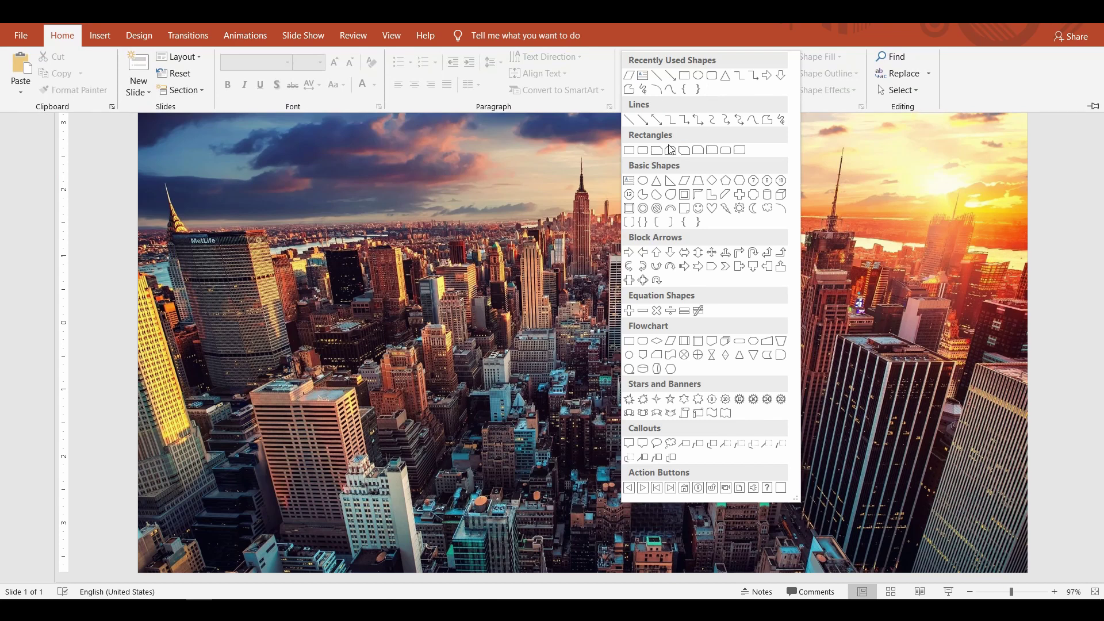
pyautogui.click(686, 182)
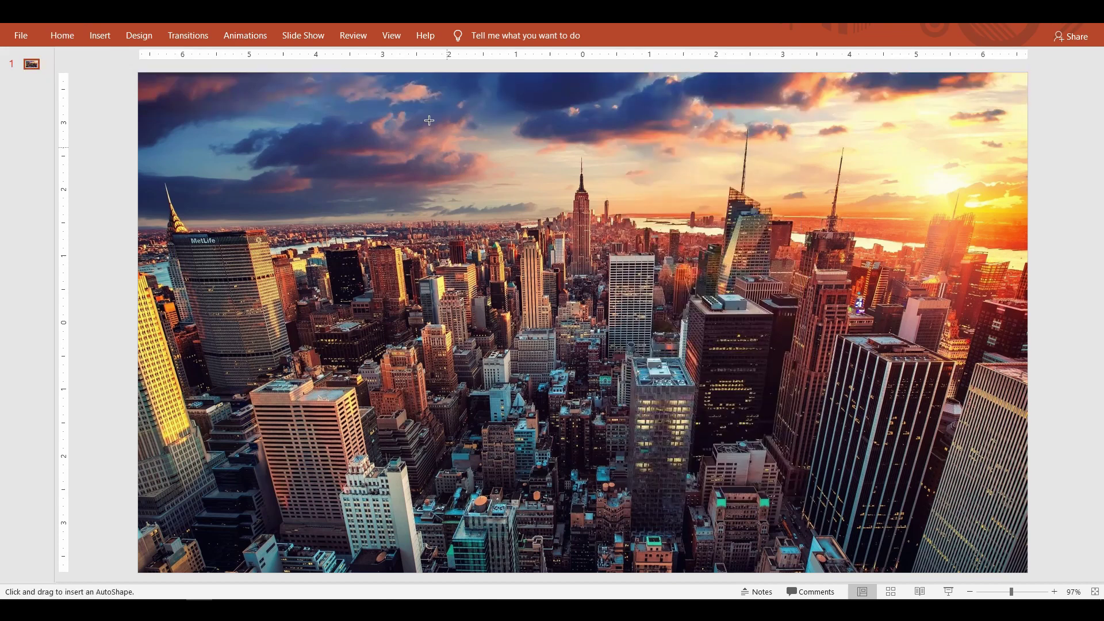
pyautogui.moveTo(368, 75); pyautogui.dragTo(969, 573)
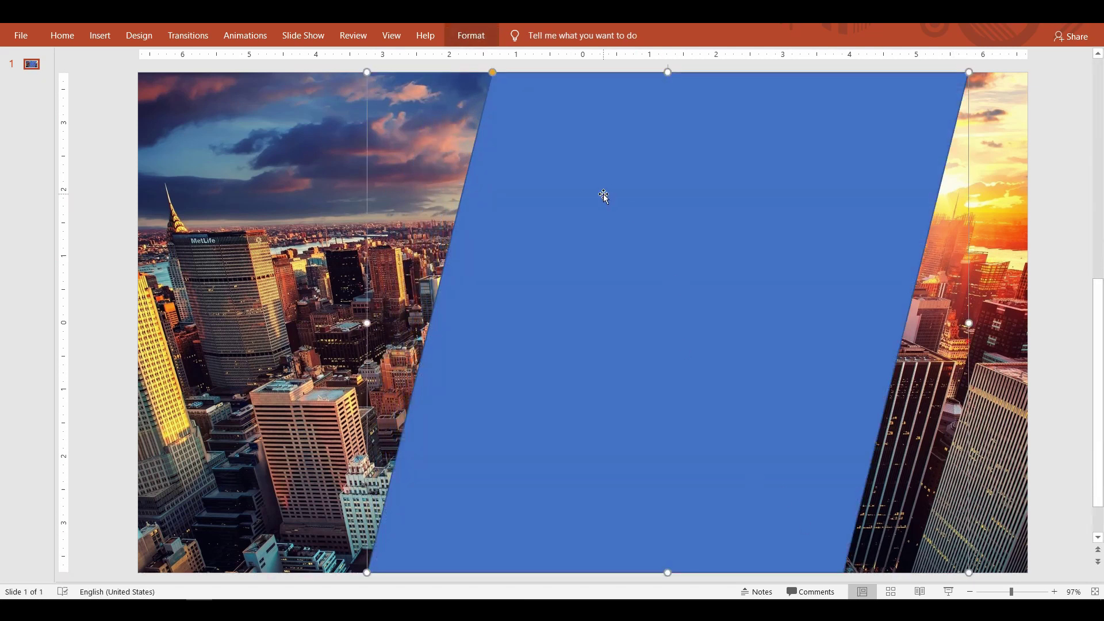
# Flip the parallelogram horizontally so it slants the other way, and collapse the ribbon
pyautogui.click(475, 39)
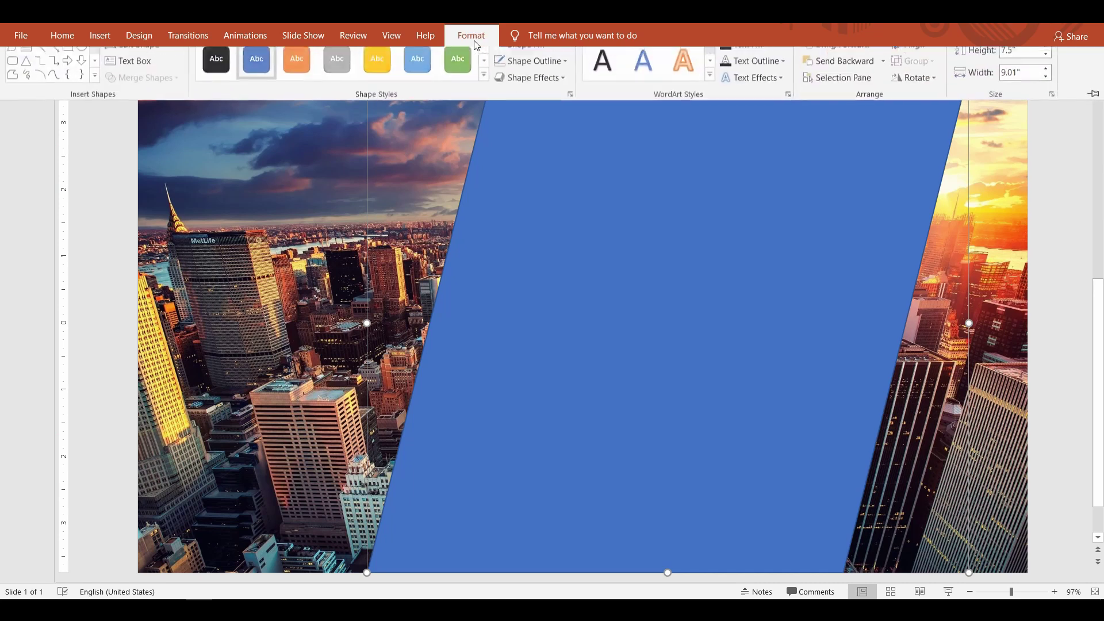
pyautogui.click(921, 94)
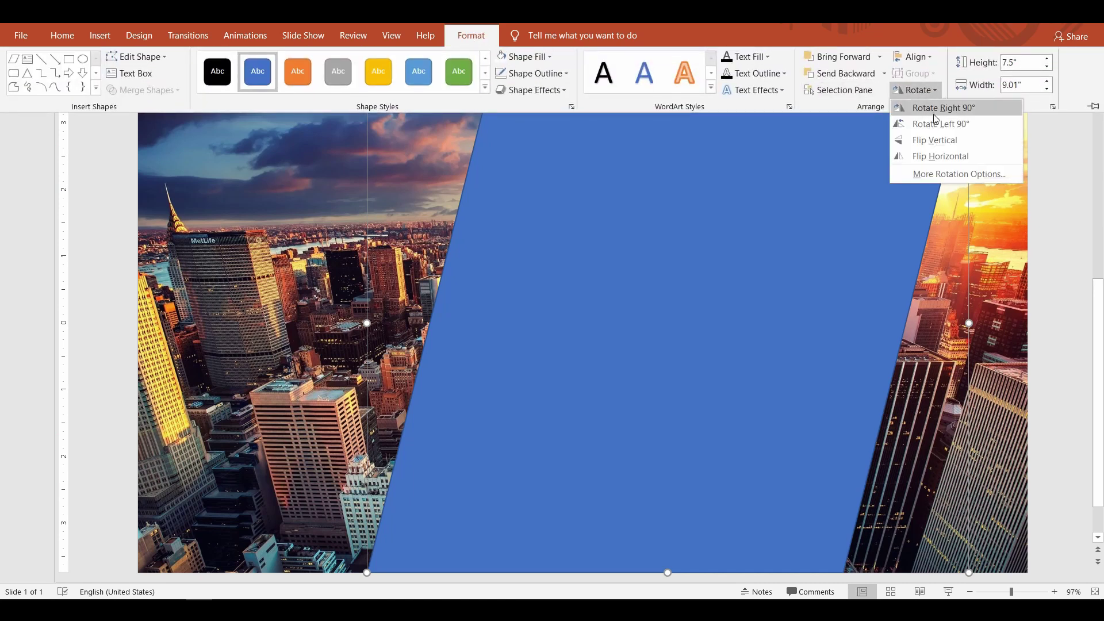
pyautogui.click(935, 159)
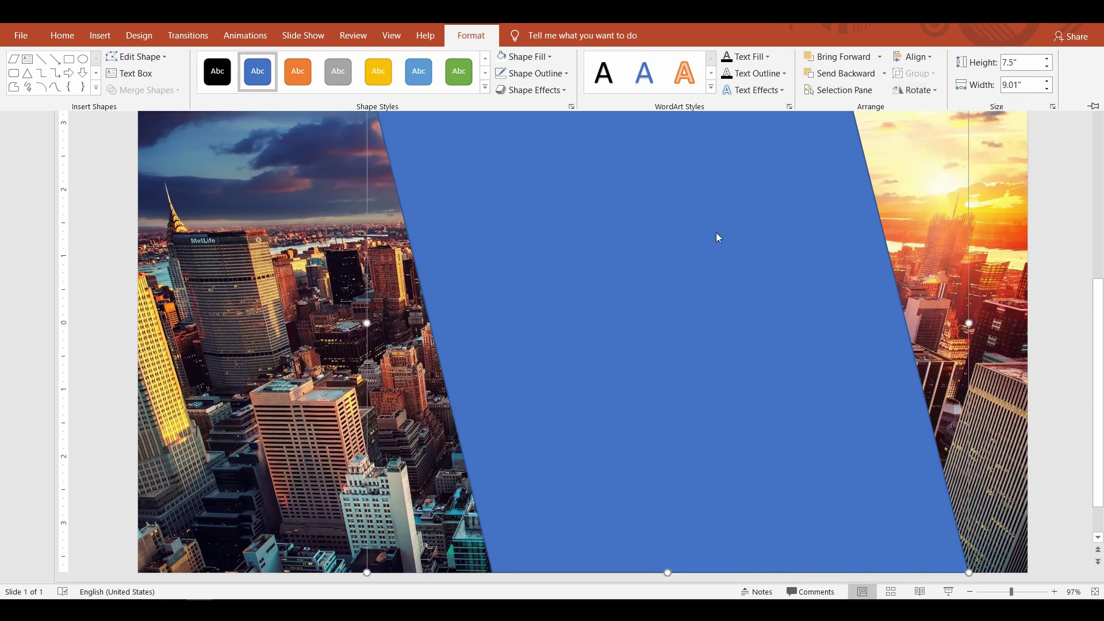
pyautogui.hotkey('ctrl', 'F1')
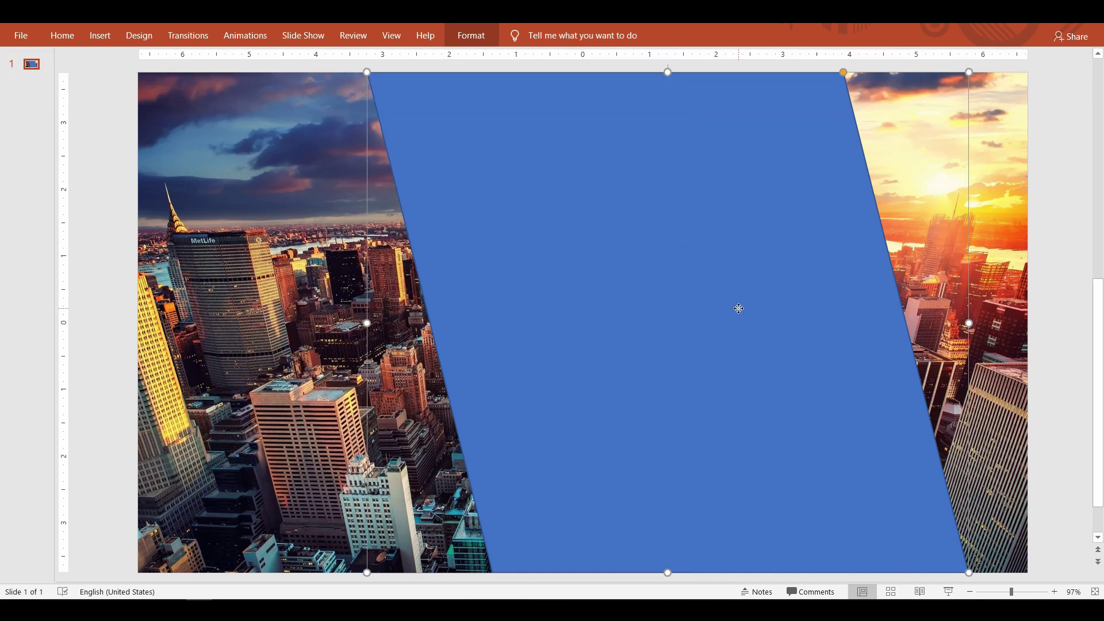
# Move the parallelogram left, stretch it past the slide edge, and make it white with no outline
pyautogui.moveTo(739, 309); pyautogui.dragTo(415, 310)
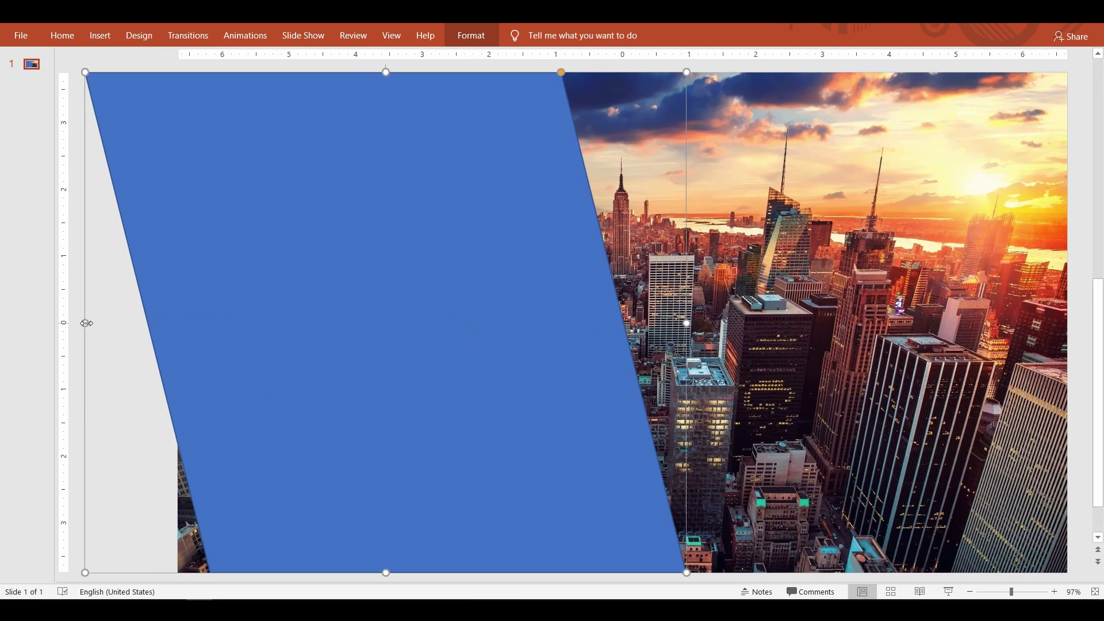
pyautogui.moveTo(86, 323); pyautogui.dragTo(46, 324)
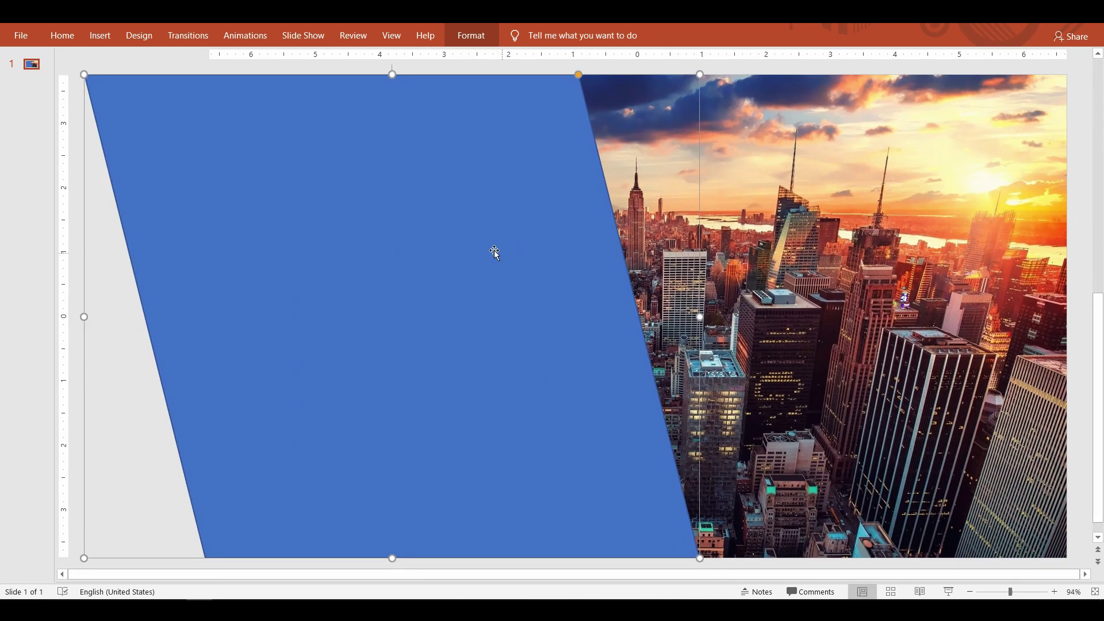
pyautogui.click(479, 38)
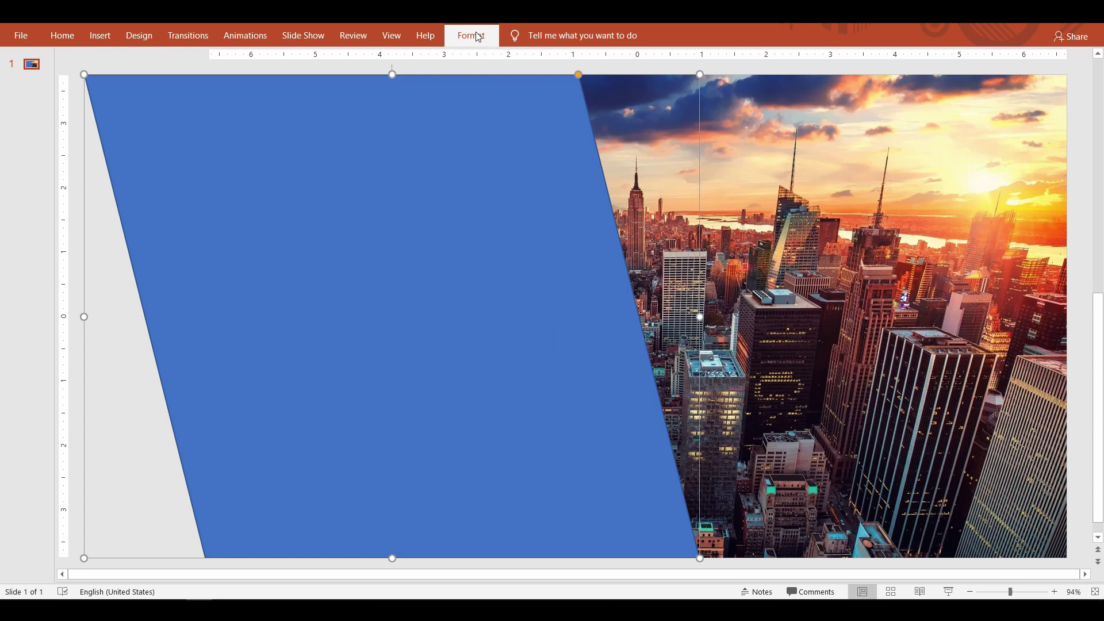
pyautogui.click(541, 60)
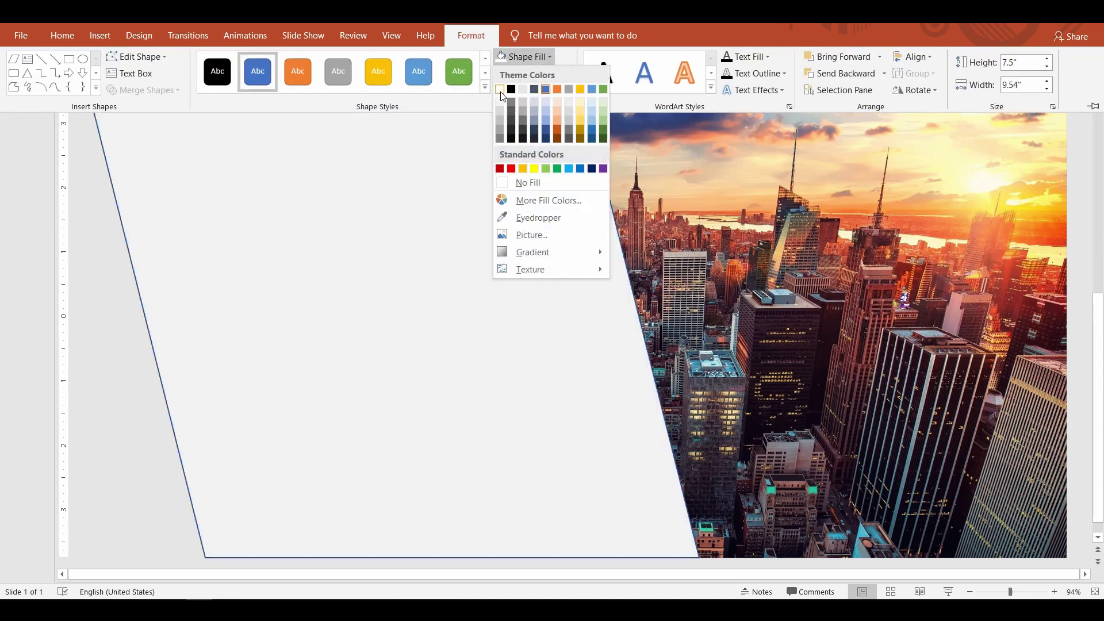
pyautogui.click(500, 89)
pyautogui.click(508, 73)
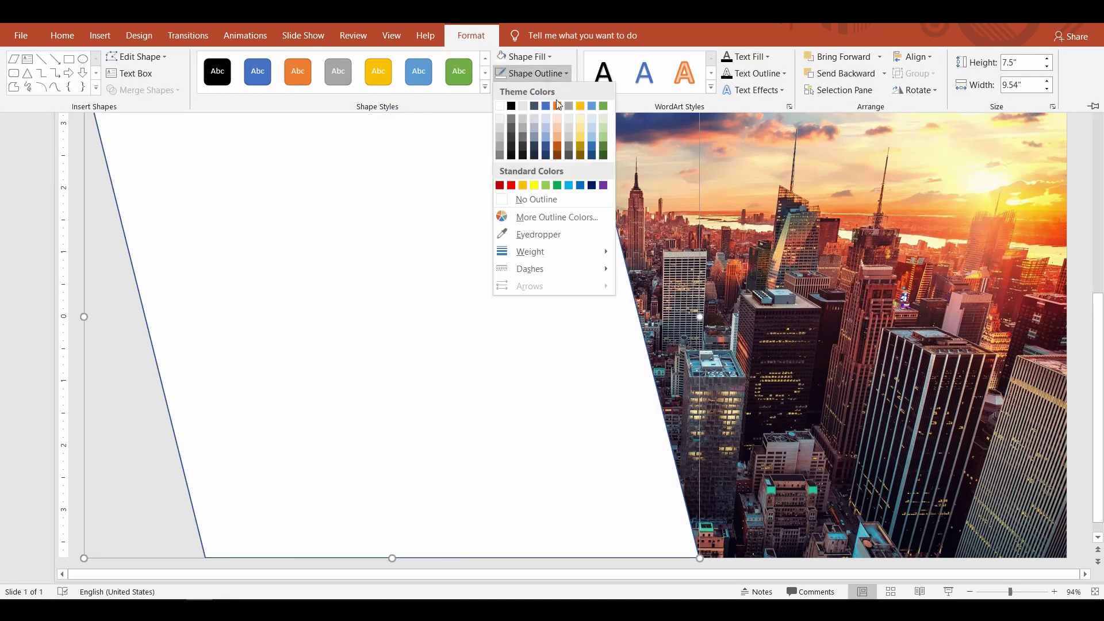
pyautogui.click(560, 202)
pyautogui.click(493, 238)
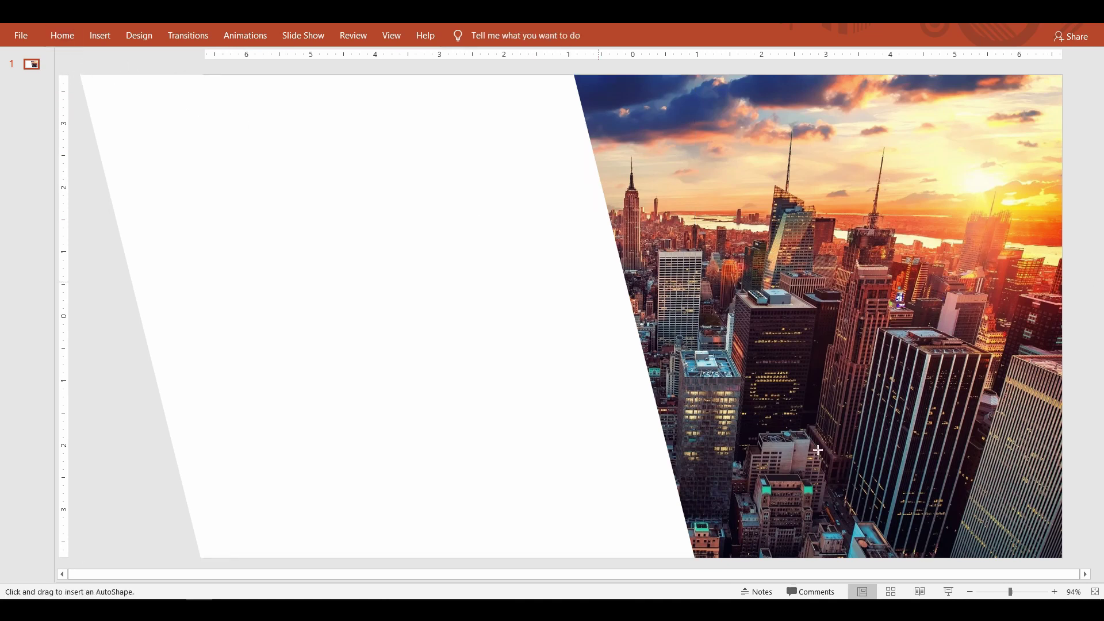
# Zoom out to 80% and draw a rectangle over the panel's overhang beyond the slide's left edge
pyautogui.click(971, 592)
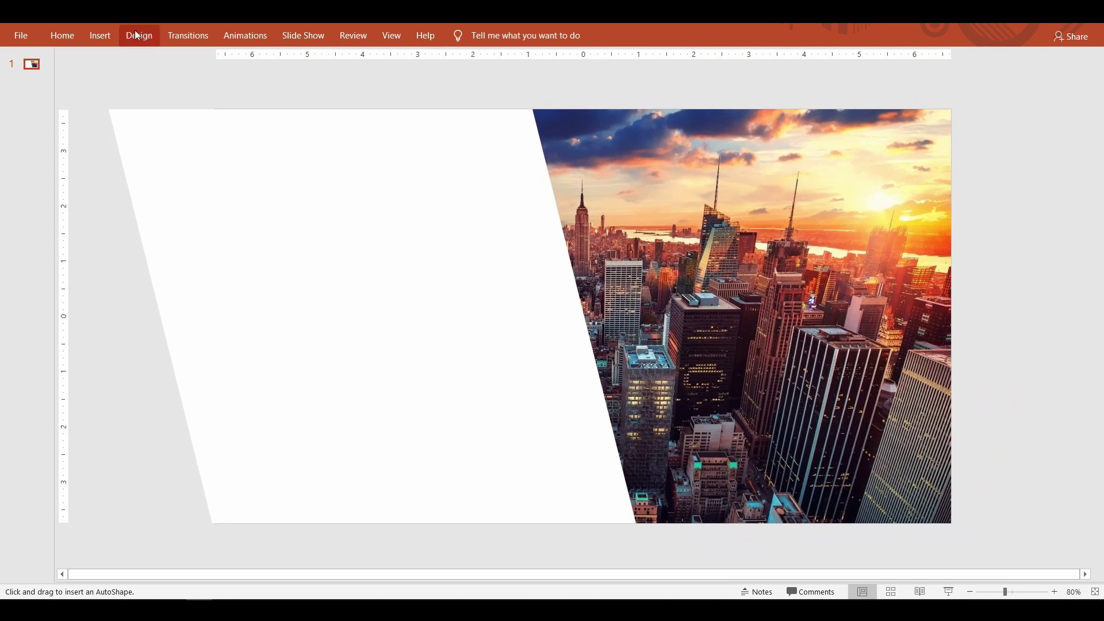
pyautogui.click(61, 36)
pyautogui.click(691, 63)
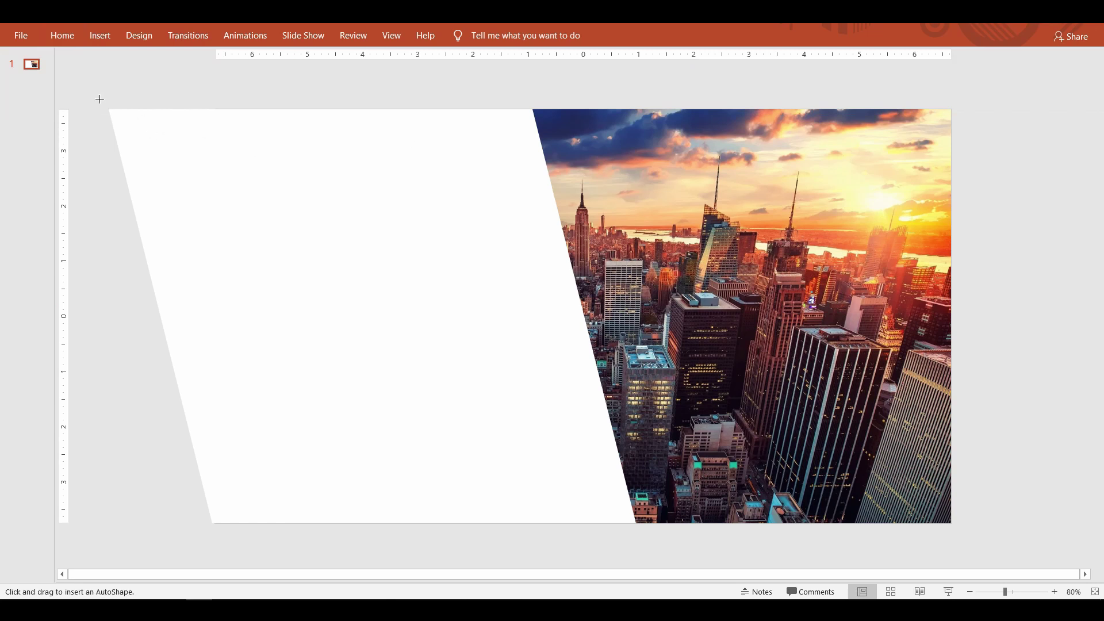
pyautogui.moveTo(87, 99); pyautogui.dragTo(216, 546)
# Select the white slanted panel together with the blue rectangle
pyautogui.click(367, 352)
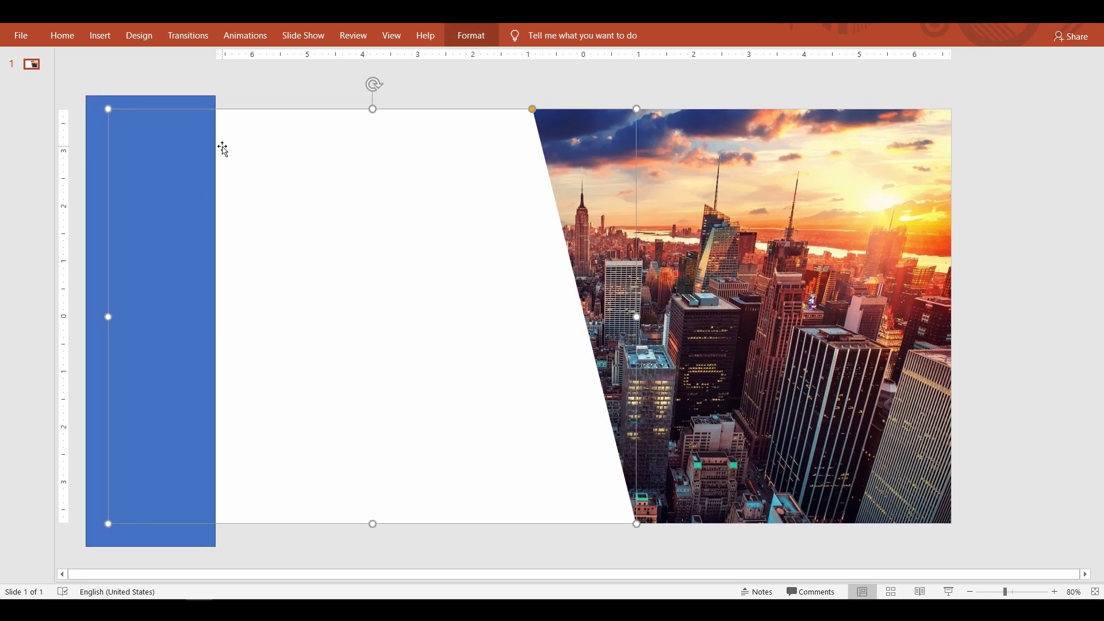
pyautogui.keyDown('shift'); pyautogui.click(192, 108); pyautogui.keyUp('shift')
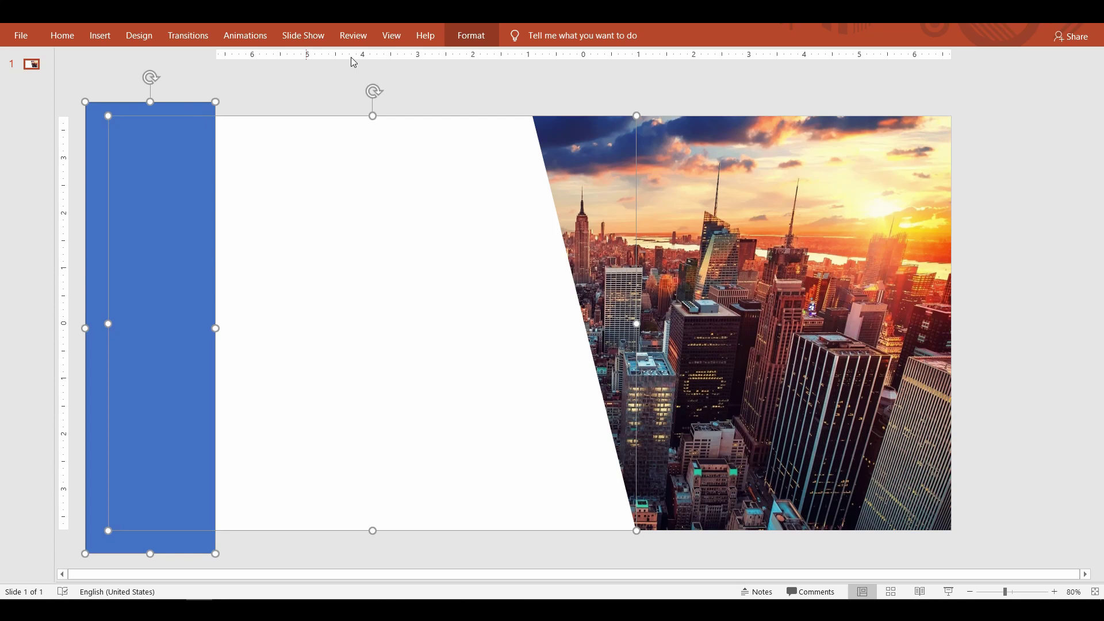
pyautogui.click(483, 43)
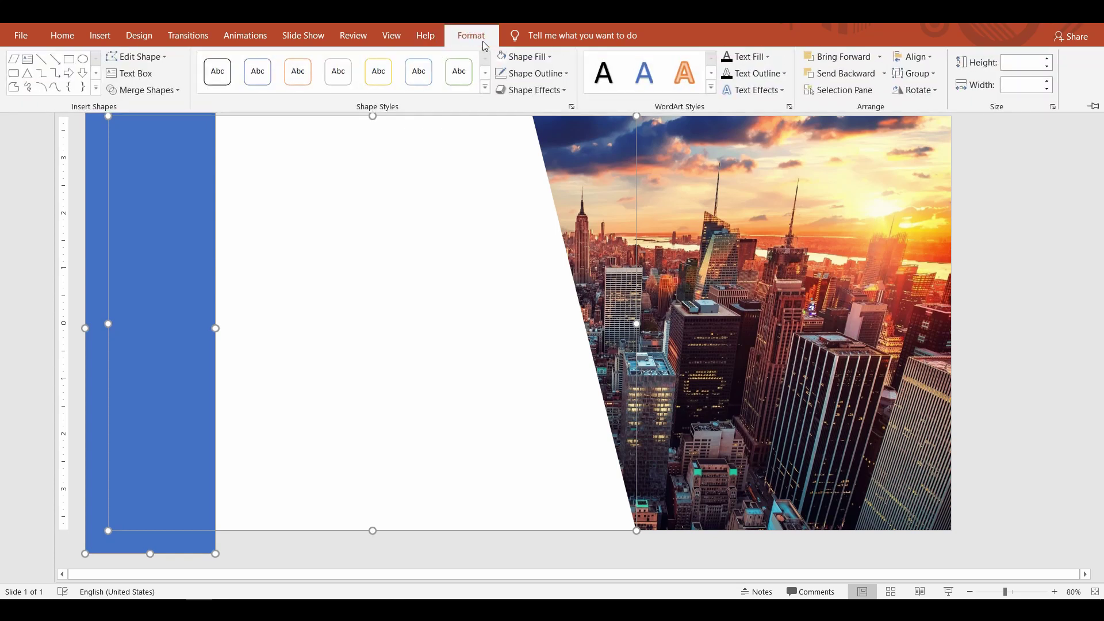
# Subtract the rectangle from the white panel so it ends flush with the slide's left edge
pyautogui.click(178, 92)
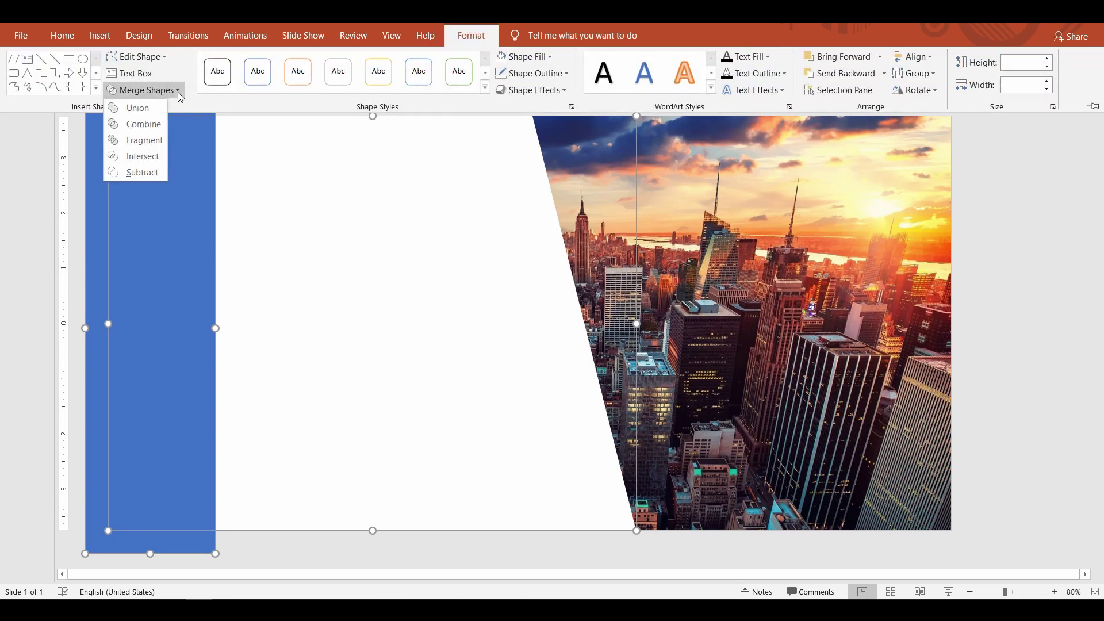
pyautogui.click(154, 174)
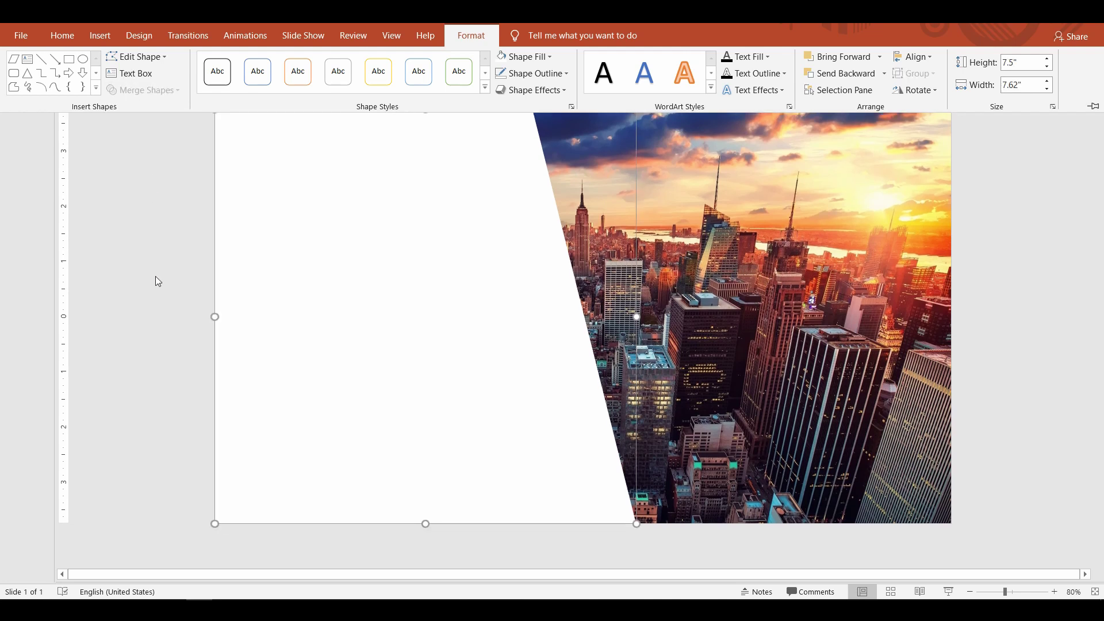
pyautogui.hotkey('ctrl', 'F1')
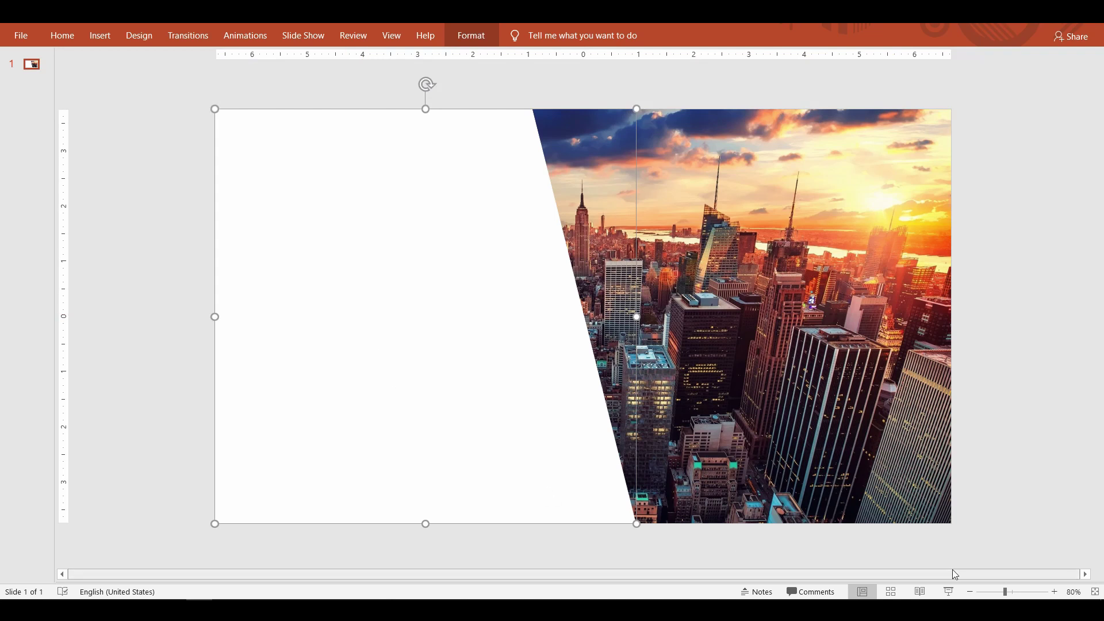
pyautogui.click(1016, 498)
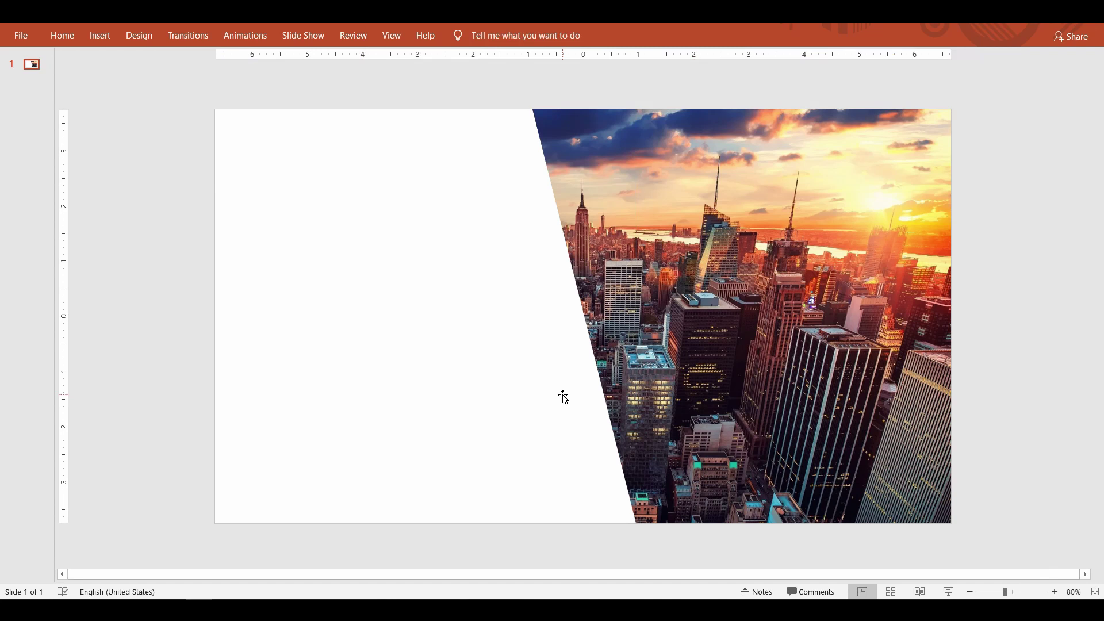
# Set the white panel's fill transparency to 50% in the Format Shape pane
pyautogui.click(524, 414)
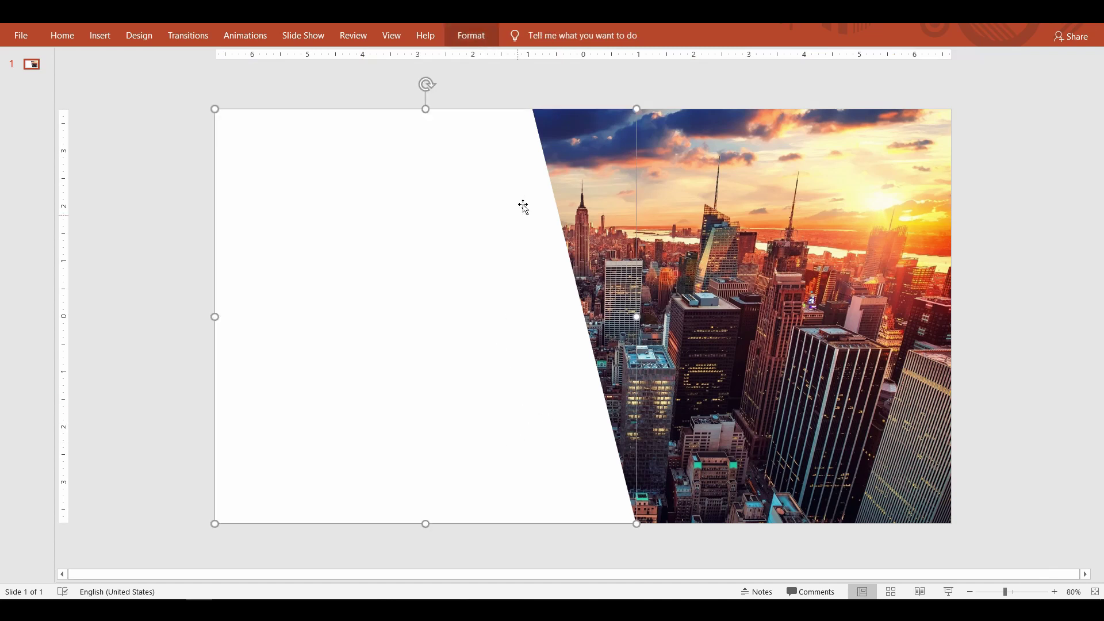
pyautogui.click(470, 40)
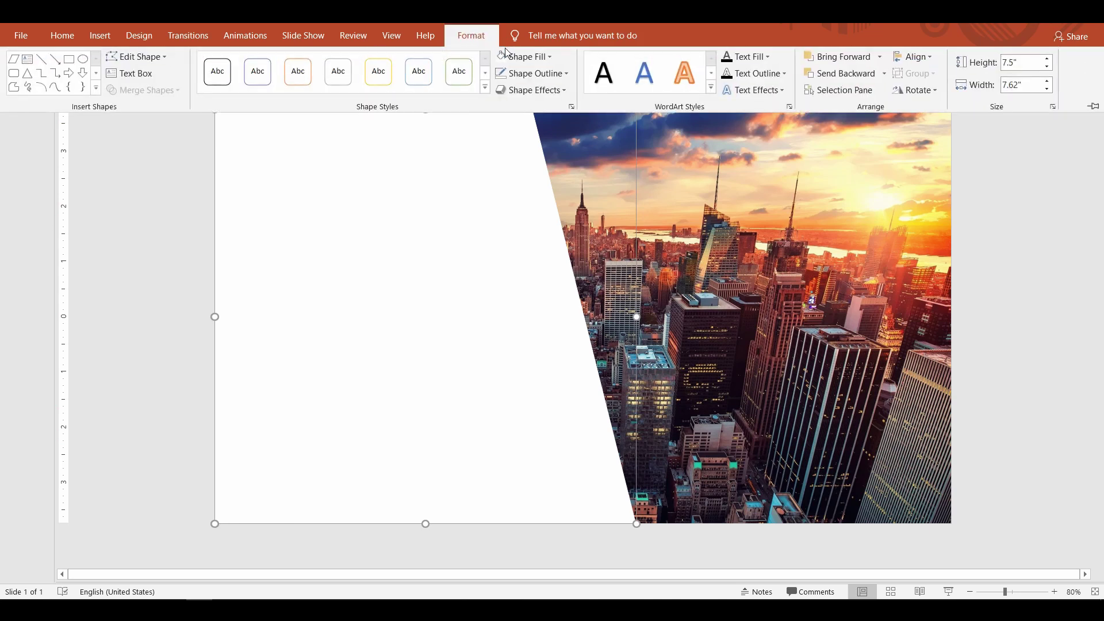
pyautogui.click(540, 58)
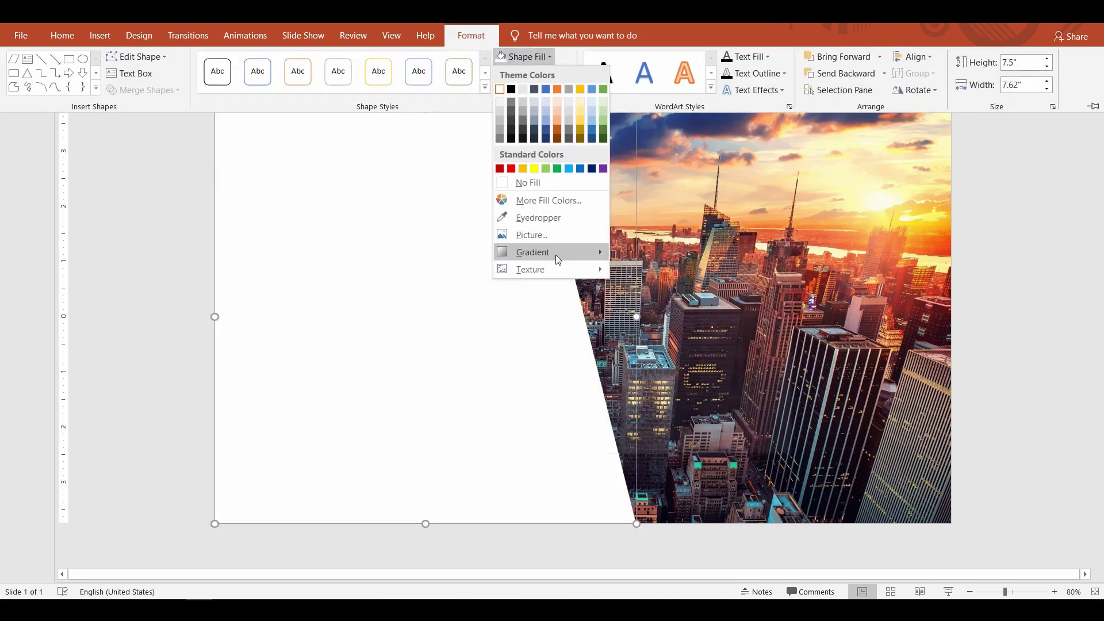
pyautogui.moveTo(555, 254)
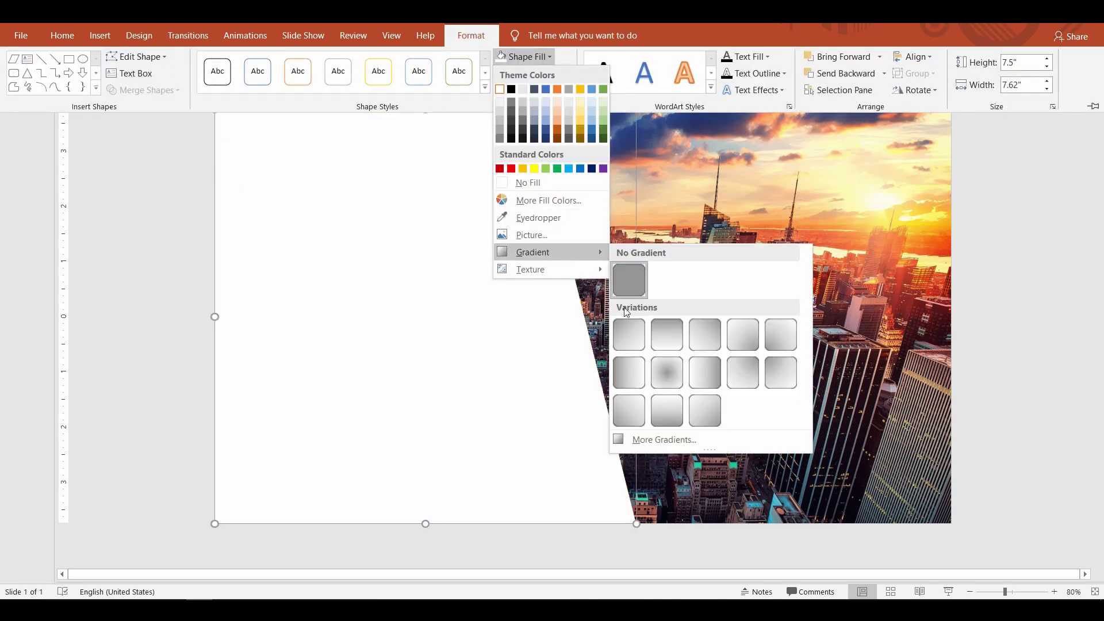
pyautogui.click(644, 440)
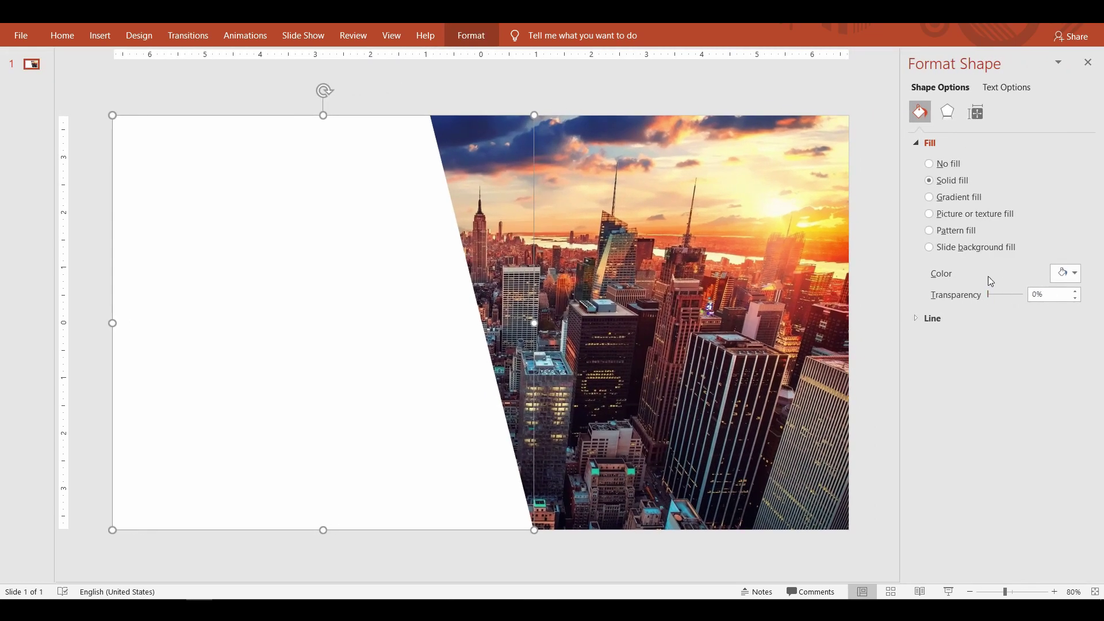
pyautogui.click(1038, 298)
pyautogui.write('5')
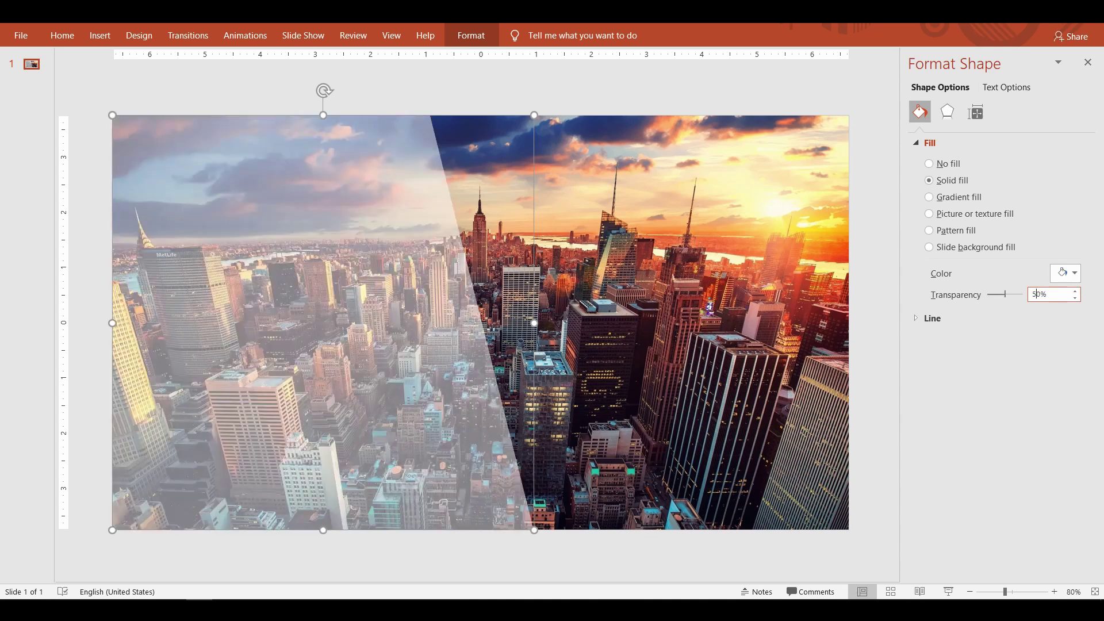
pyautogui.click(879, 85)
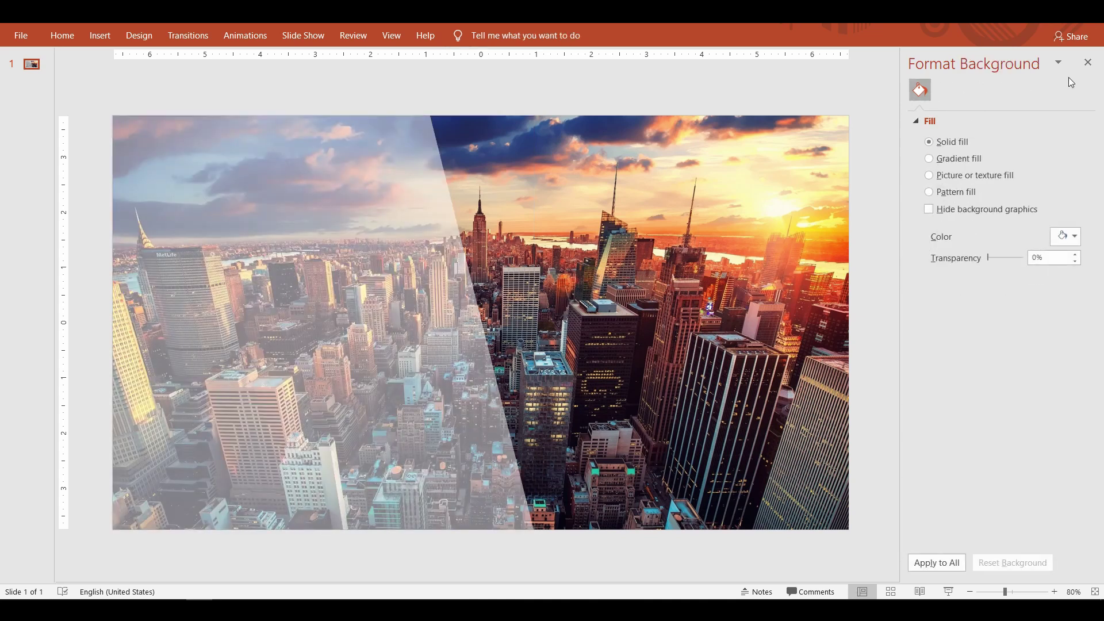
pyautogui.click(1087, 62)
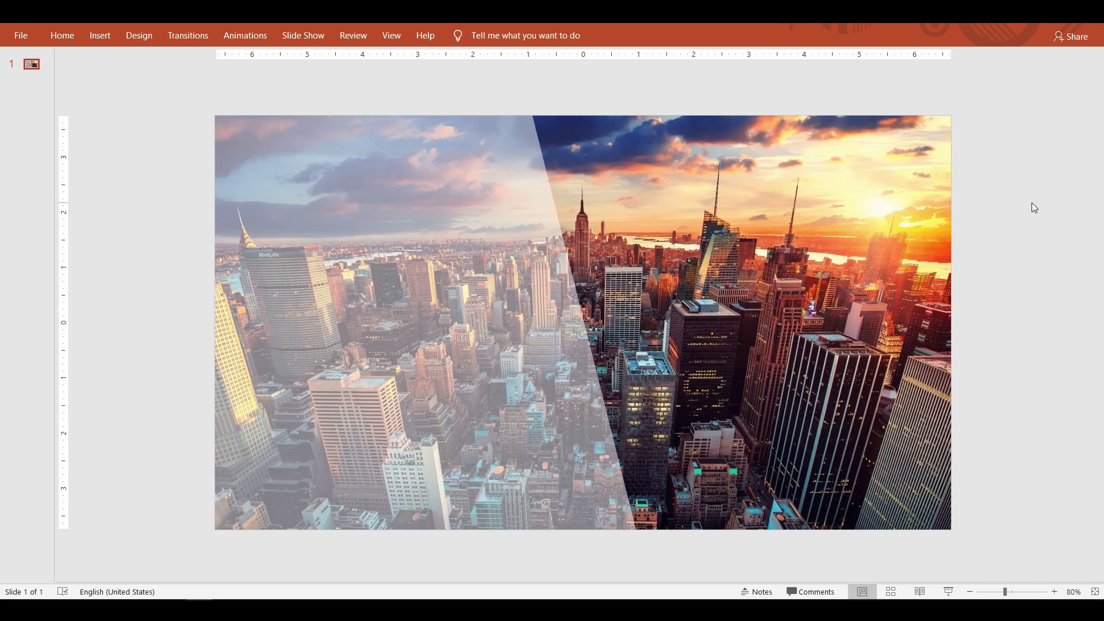
# Duplicate the semi-transparent panel and shift the copy left of the original
pyautogui.click(474, 342)
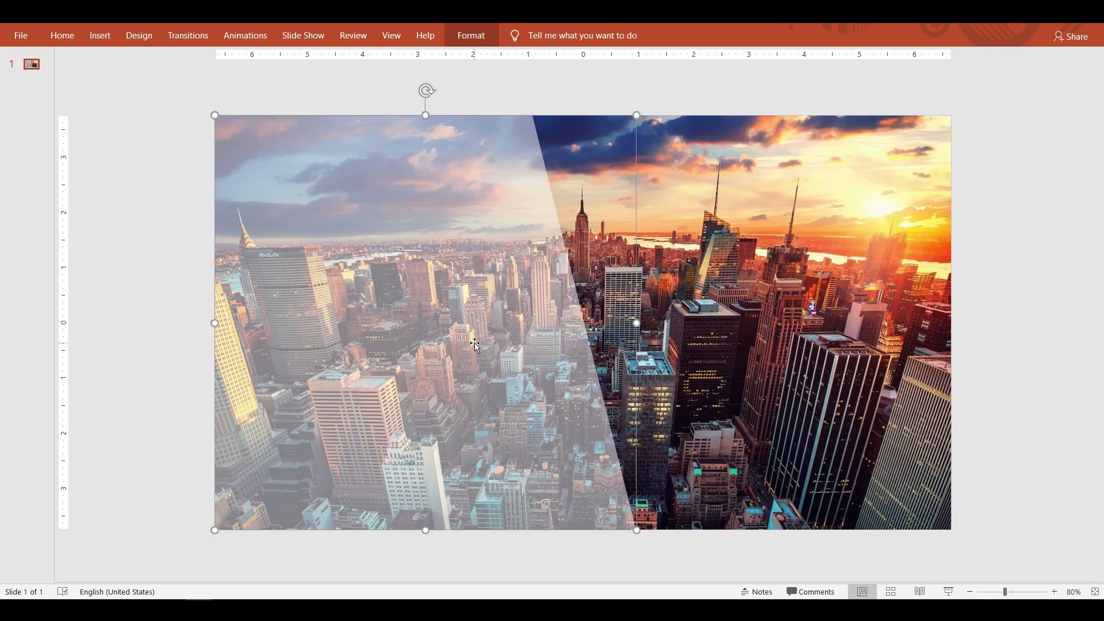
pyautogui.hotkey('ctrl', 'v')
pyautogui.moveTo(511, 358); pyautogui.dragTo(451, 352)
pyautogui.moveTo(387, 295); pyautogui.dragTo(396, 292)
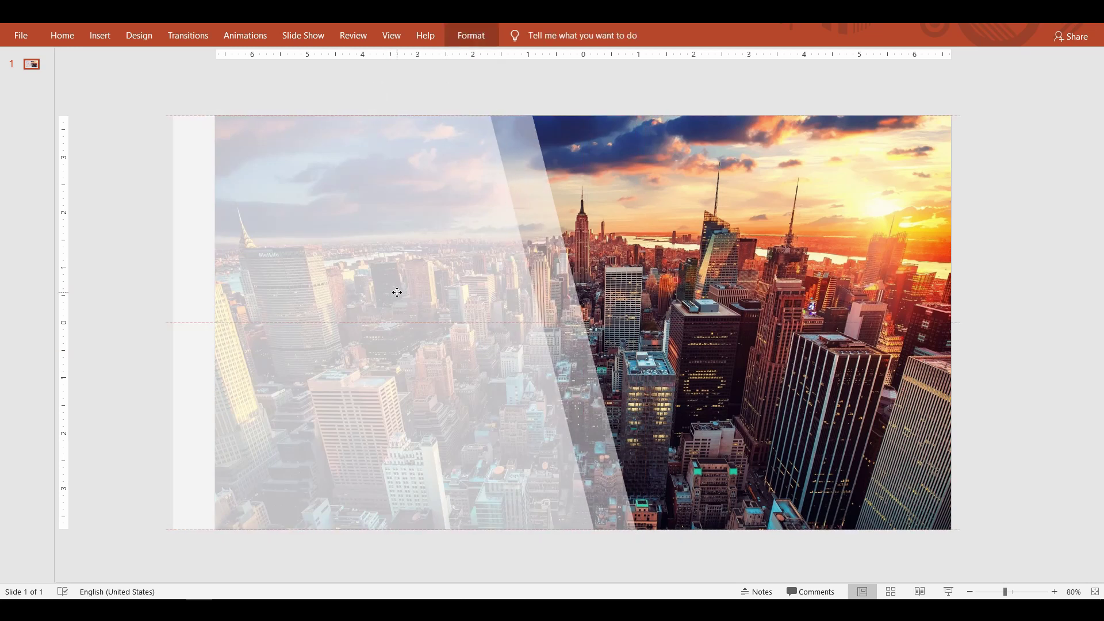
pyautogui.click(313, 320)
# Subtract a rectangle from the copy's overhang, then move the copy further left
pyautogui.click(62, 36)
pyautogui.click(684, 58)
pyautogui.moveTo(138, 99)
pyautogui.mouseDown()
pyautogui.moveTo(225, 406)
pyautogui.moveTo(216, 542)
pyautogui.mouseUp()
pyautogui.keyDown('shift'); pyautogui.click(371, 387); pyautogui.keyUp('shift')
pyautogui.click(468, 35)
pyautogui.click(141, 88)
pyautogui.click(141, 170)
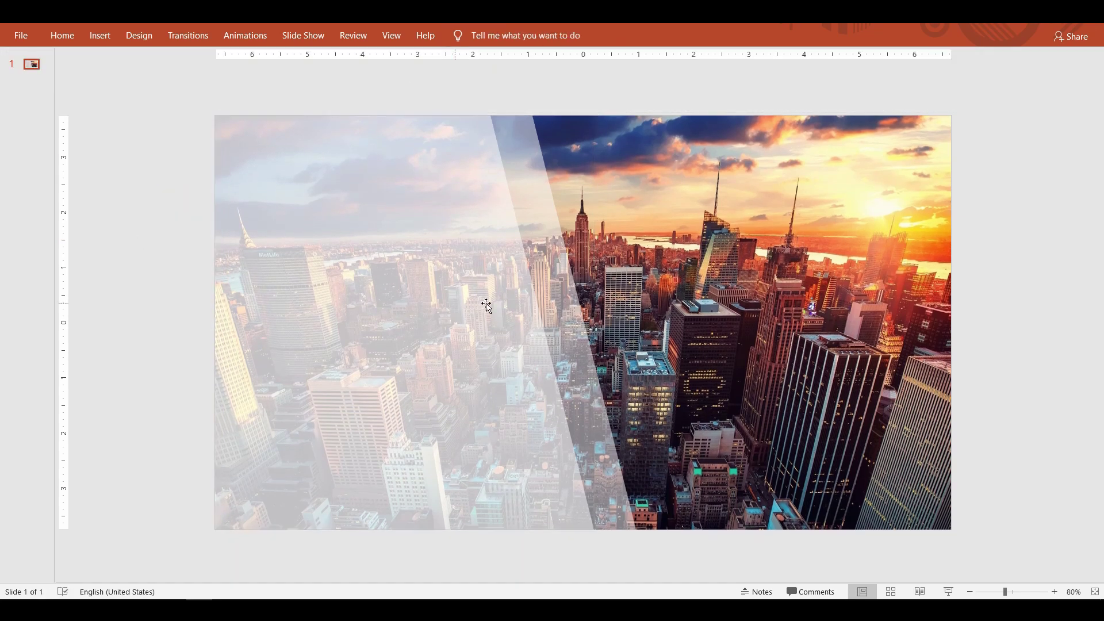
pyautogui.click(486, 306)
pyautogui.moveTo(485, 294); pyautogui.dragTo(436, 326)
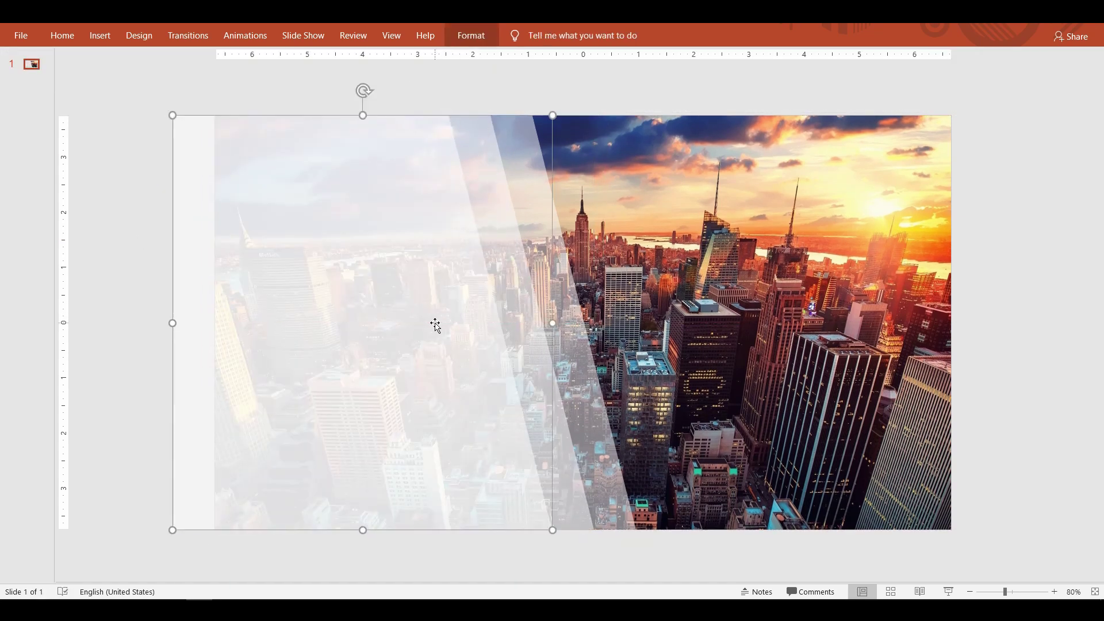
pyautogui.press('Escape')
# Trim the copy flush with the slide's left edge using another rectangle subtraction, then fit the slide
pyautogui.click(62, 36)
pyautogui.click(676, 69)
pyautogui.moveTo(140, 98)
pyautogui.mouseDown()
pyautogui.moveTo(234, 550)
pyautogui.moveTo(215, 556)
pyautogui.mouseUp()
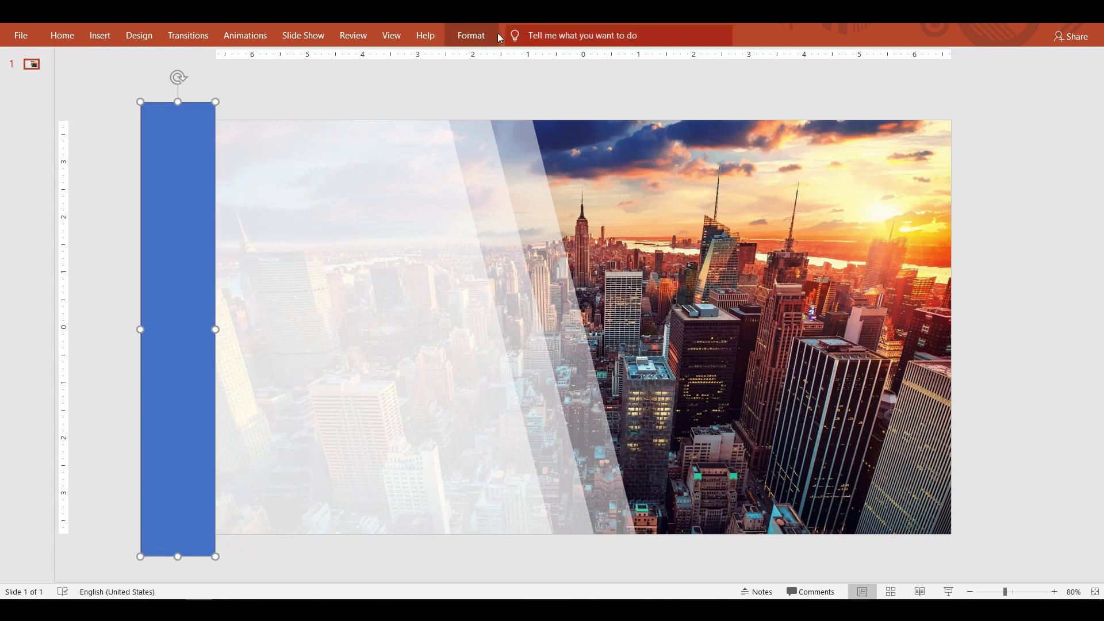
pyautogui.keyDown('shift'); pyautogui.click(368, 345); pyautogui.keyUp('shift')
pyautogui.click(471, 36)
pyautogui.click(143, 88)
pyautogui.click(141, 171)
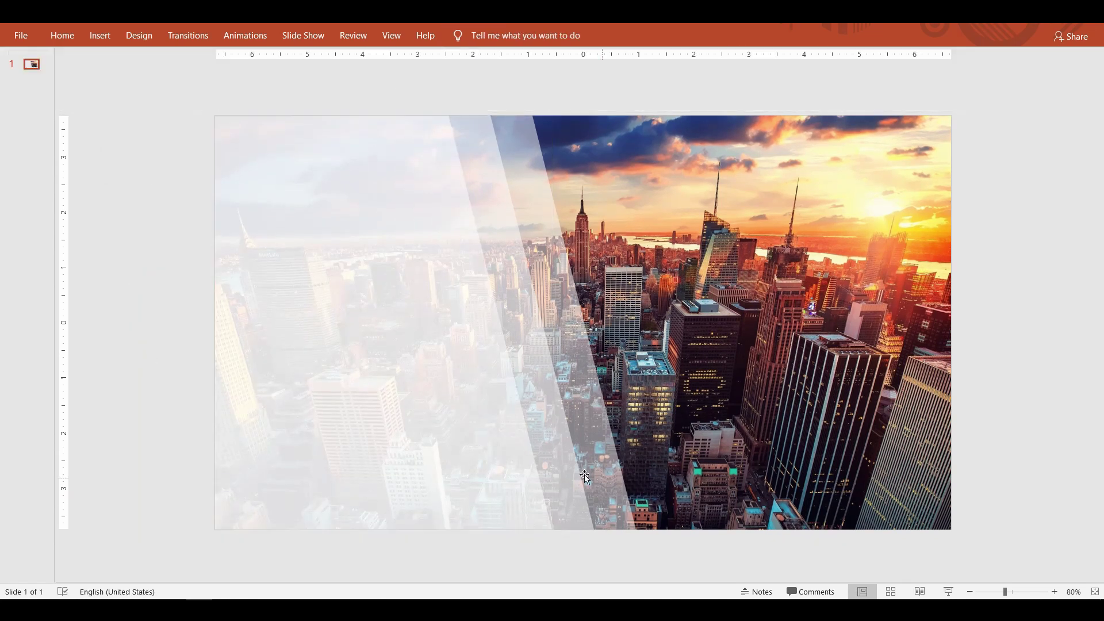
pyautogui.click(1094, 593)
pyautogui.click(503, 314)
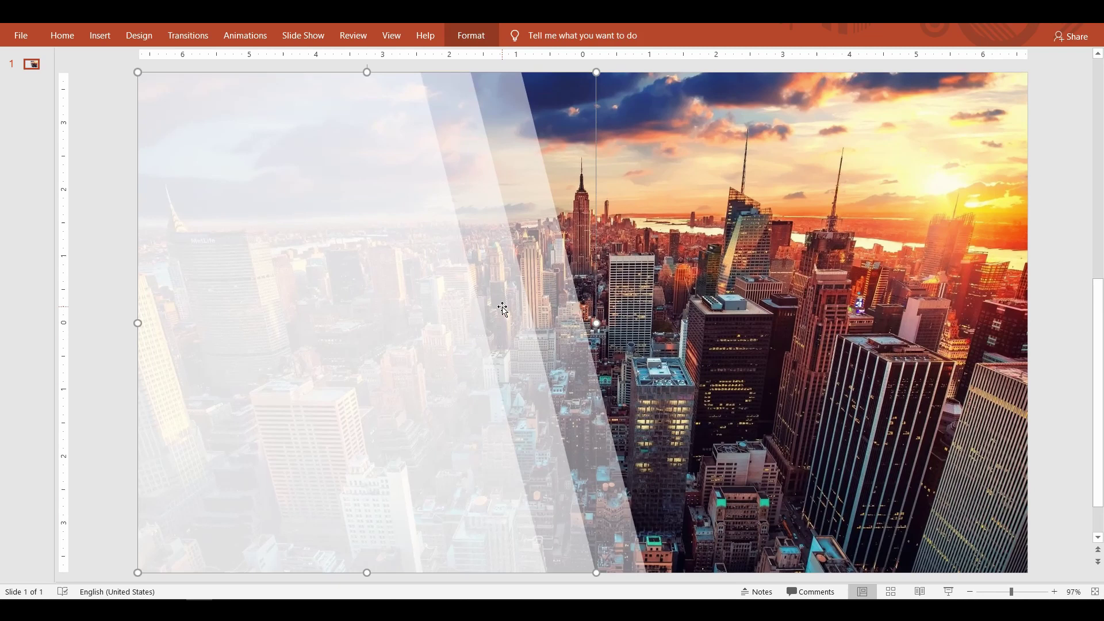
# Give the narrower left panel an outer shadow (4 pt blur, 0° angle, 6 pt distance)
pyautogui.click(363, 404)
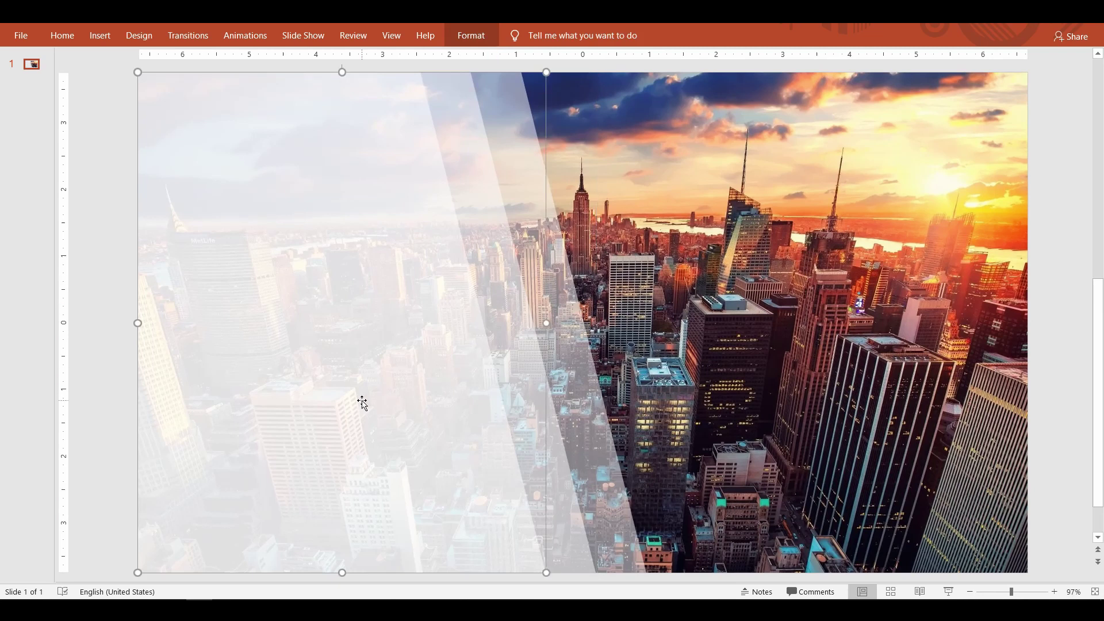
pyautogui.click(469, 39)
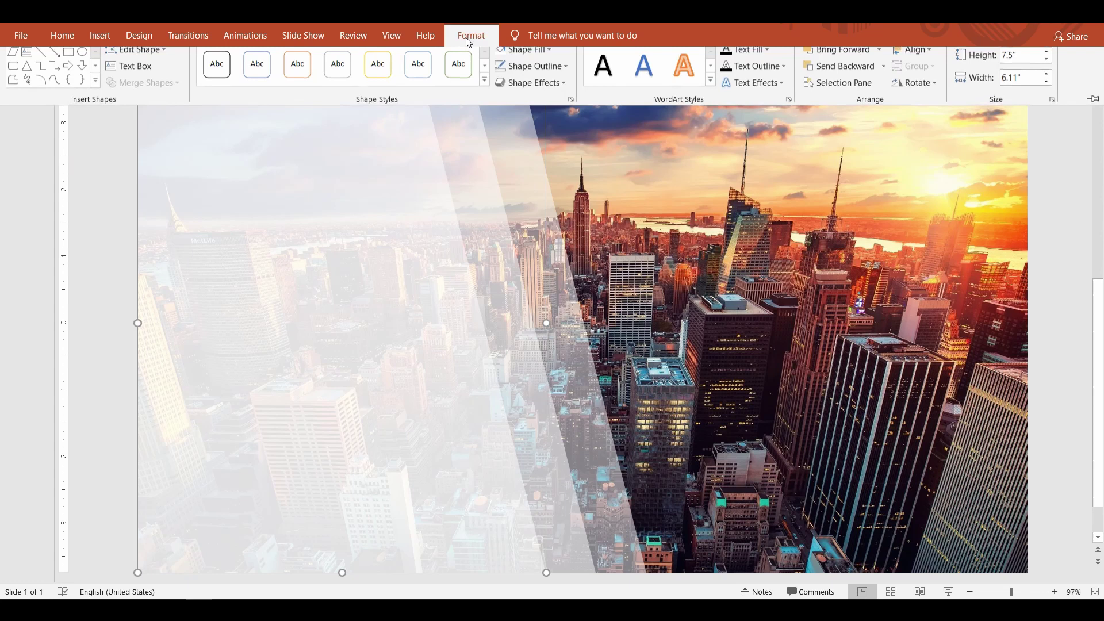
pyautogui.click(531, 90)
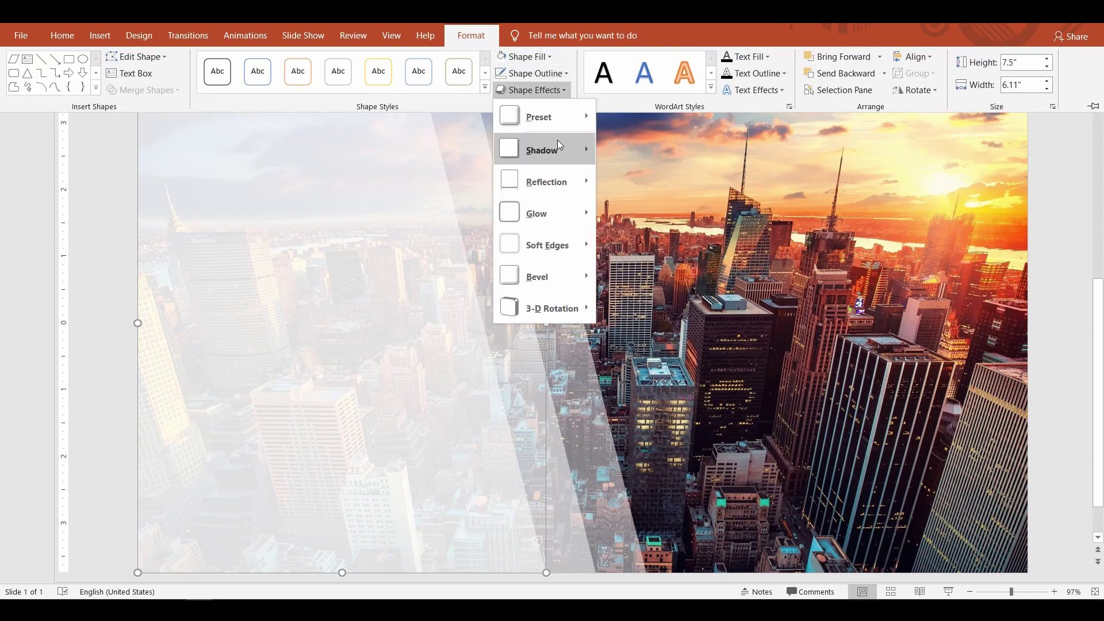
pyautogui.moveTo(557, 146)
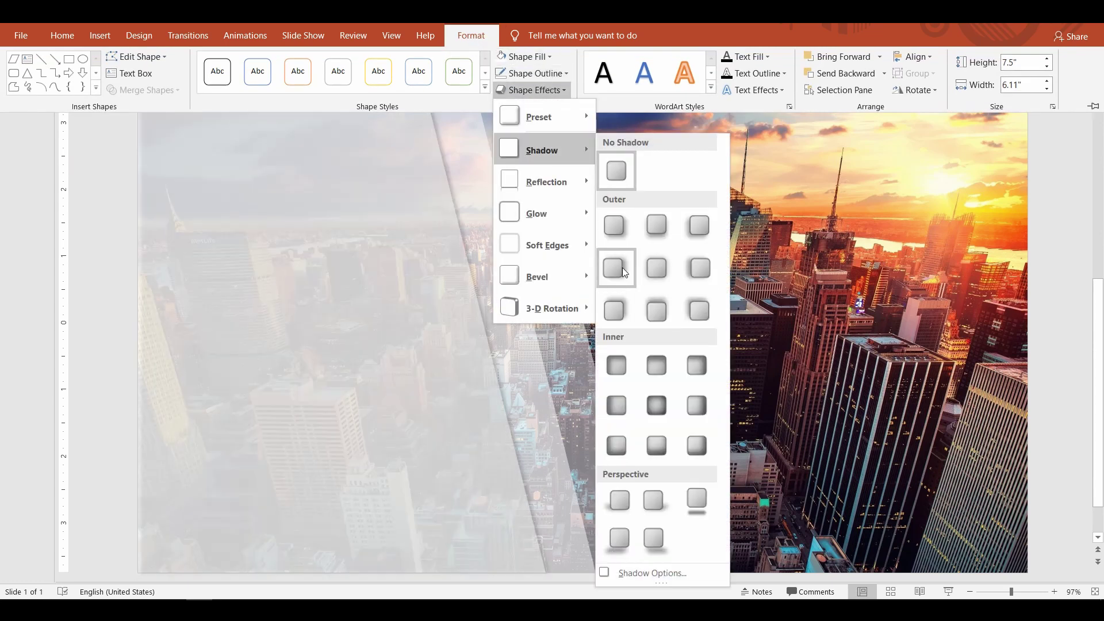
pyautogui.click(624, 272)
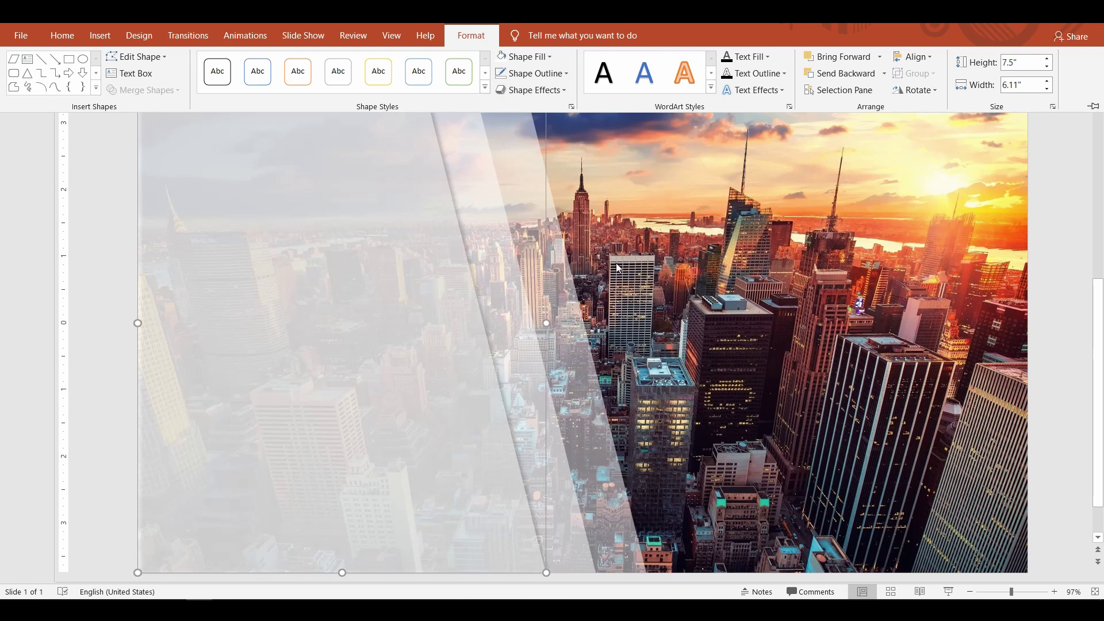
pyautogui.click(560, 92)
pyautogui.moveTo(562, 151)
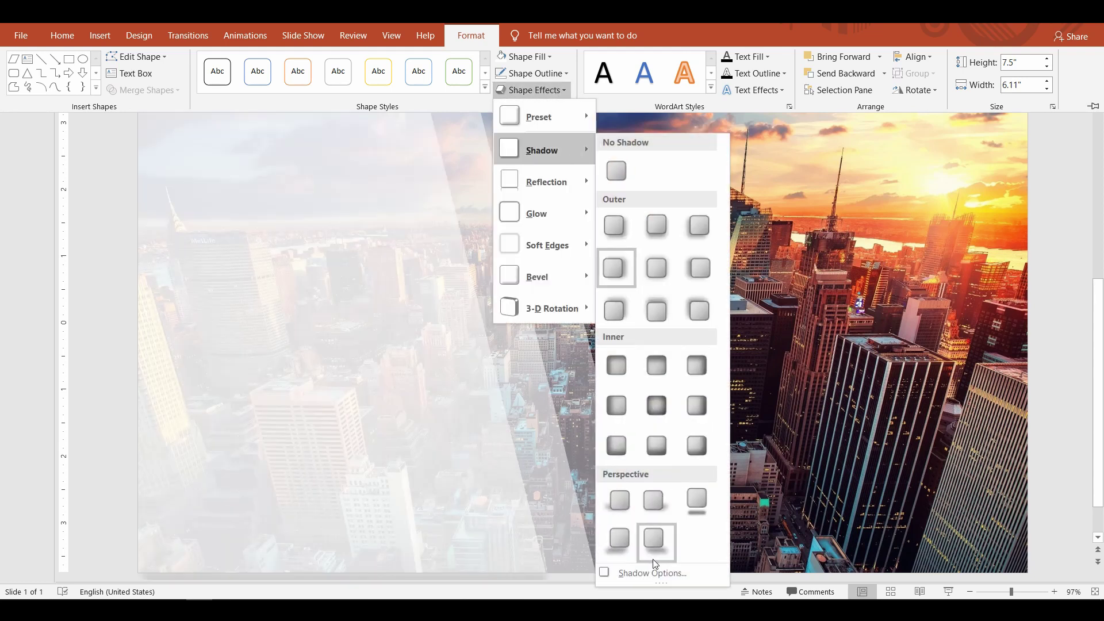
pyautogui.click(652, 573)
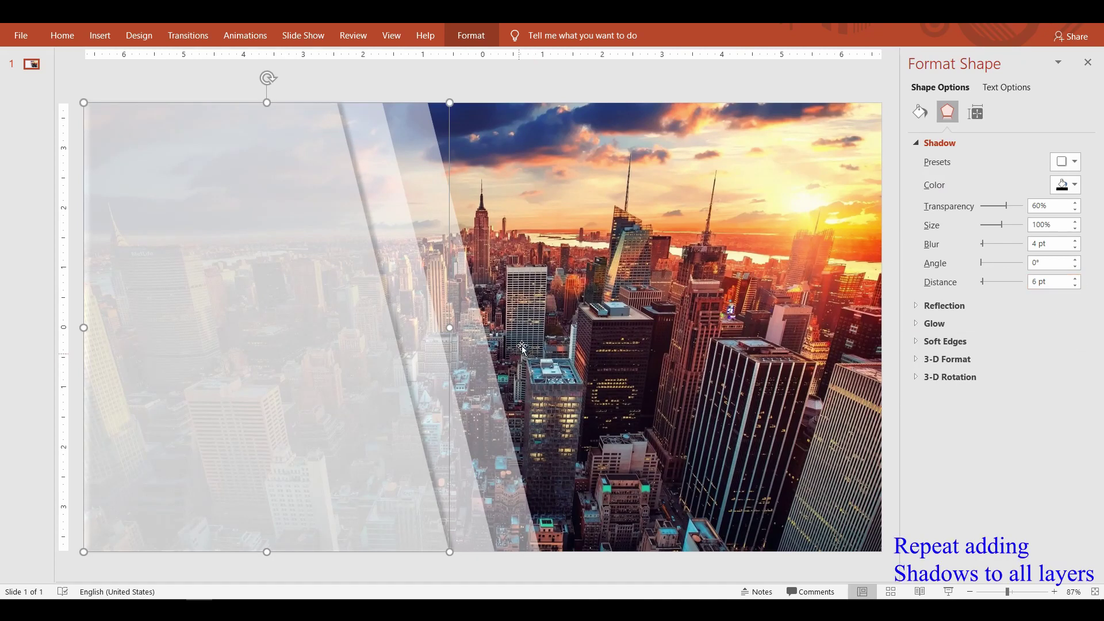
# Apply the same outer shadow to the larger white panels and close the Format Shape pane
pyautogui.click(609, 88)
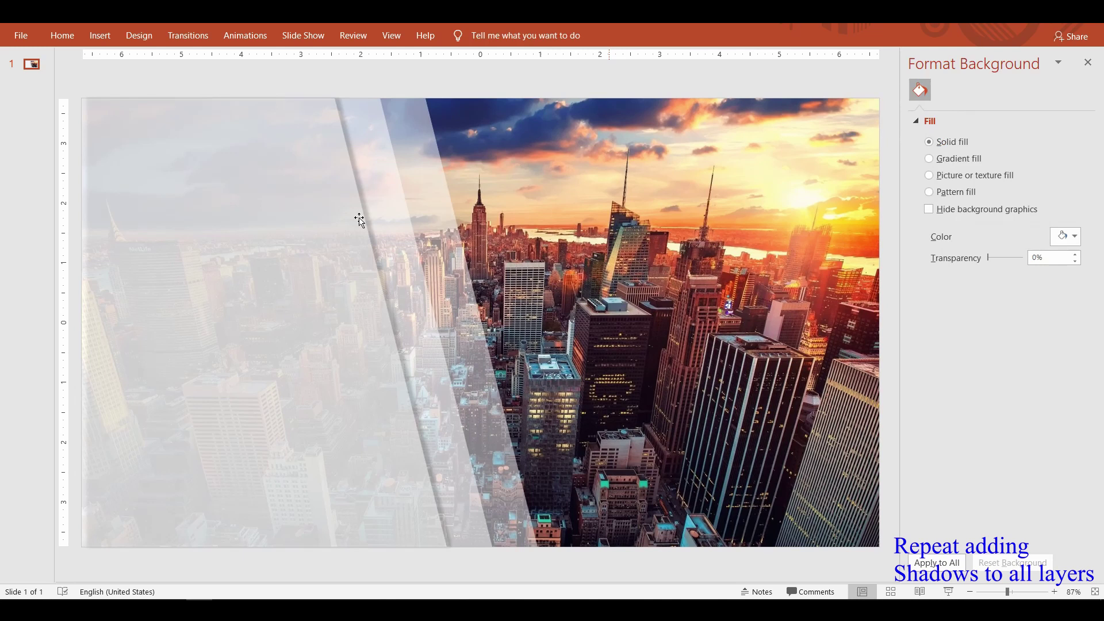
pyautogui.click(340, 230)
pyautogui.click(466, 36)
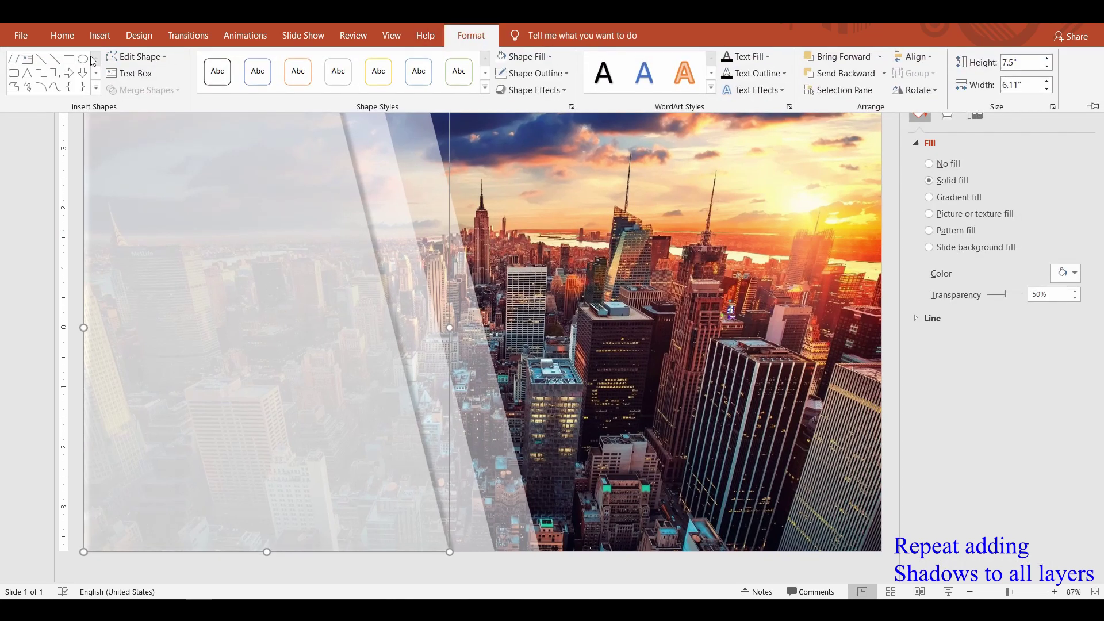
pyautogui.click(62, 36)
pyautogui.click(476, 536)
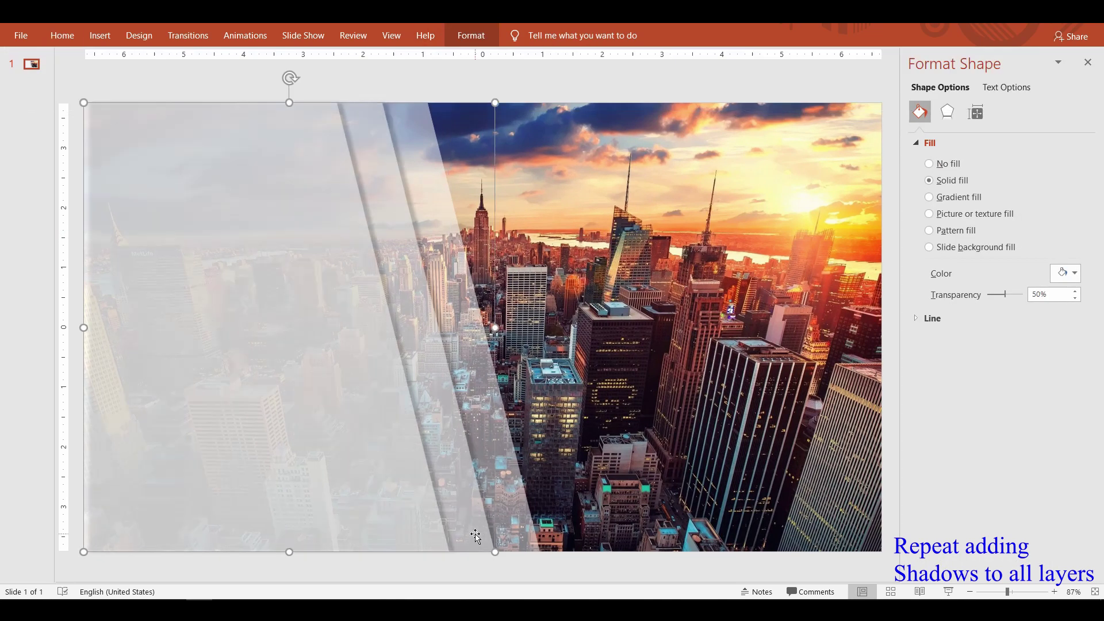
pyautogui.click(521, 513)
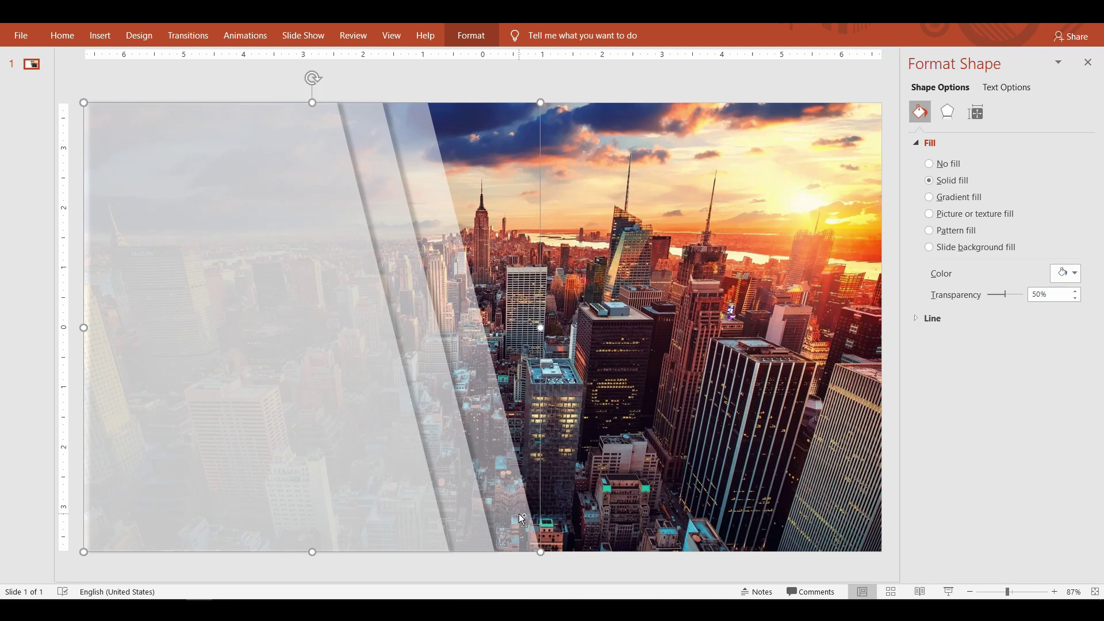
pyautogui.click(1088, 62)
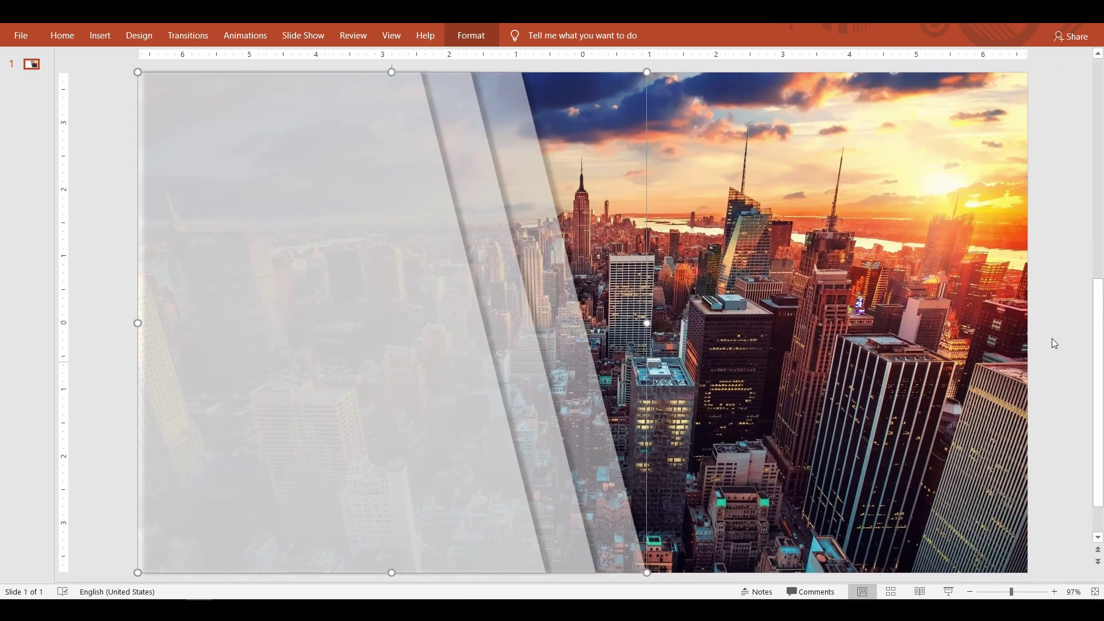
pyautogui.click(1065, 298)
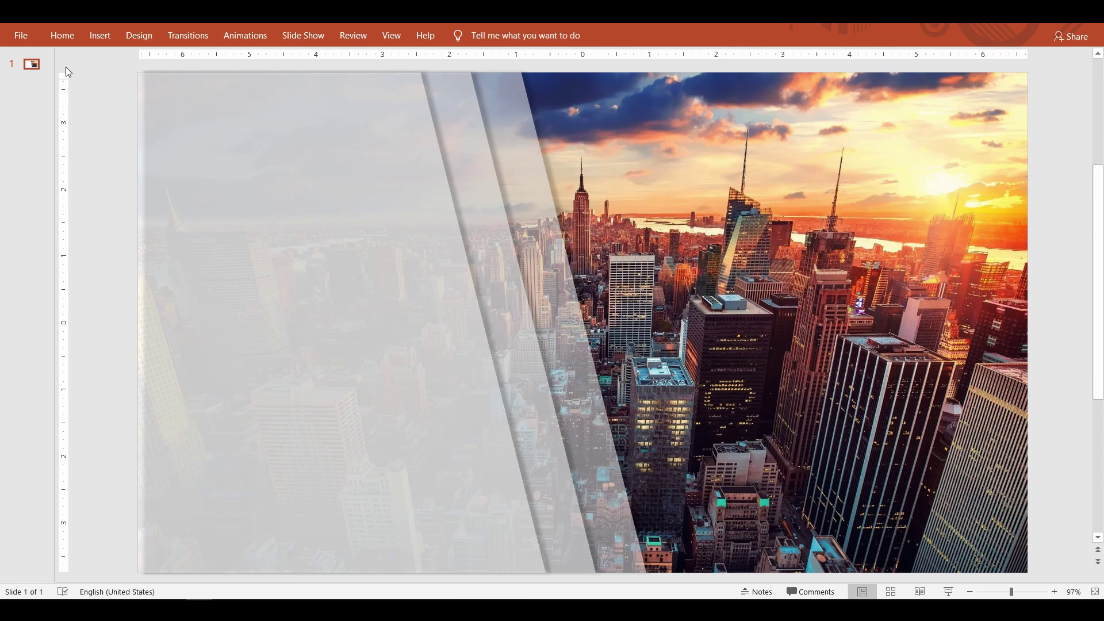
# Draw a 13.33" by 7.5" rectangle from the slide's top-left to bottom-right corner
pyautogui.click(63, 36)
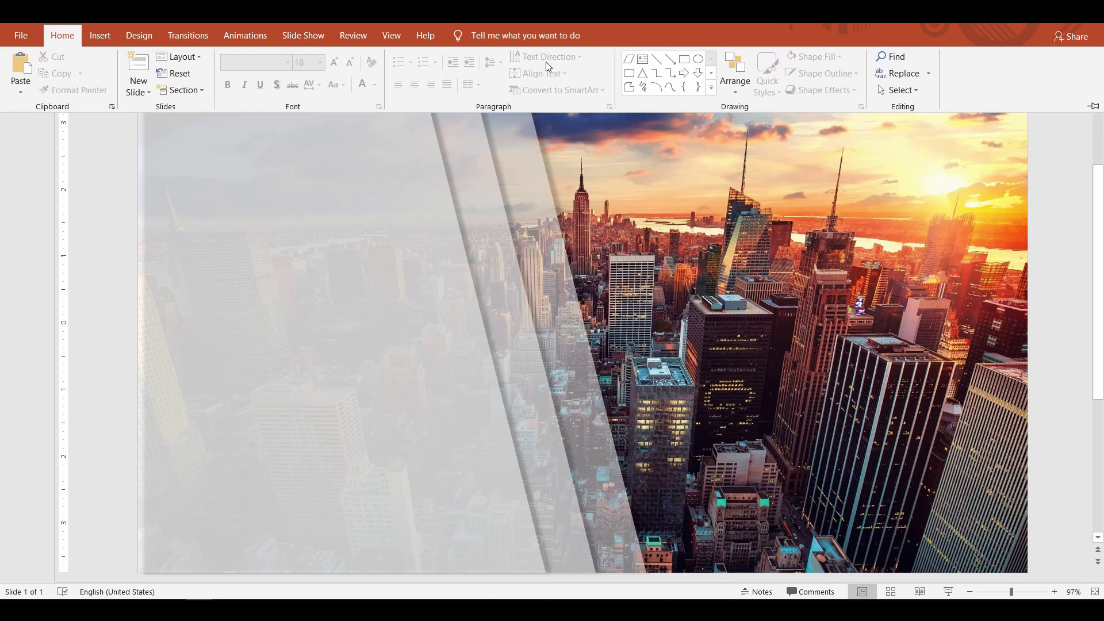
pyautogui.click(685, 60)
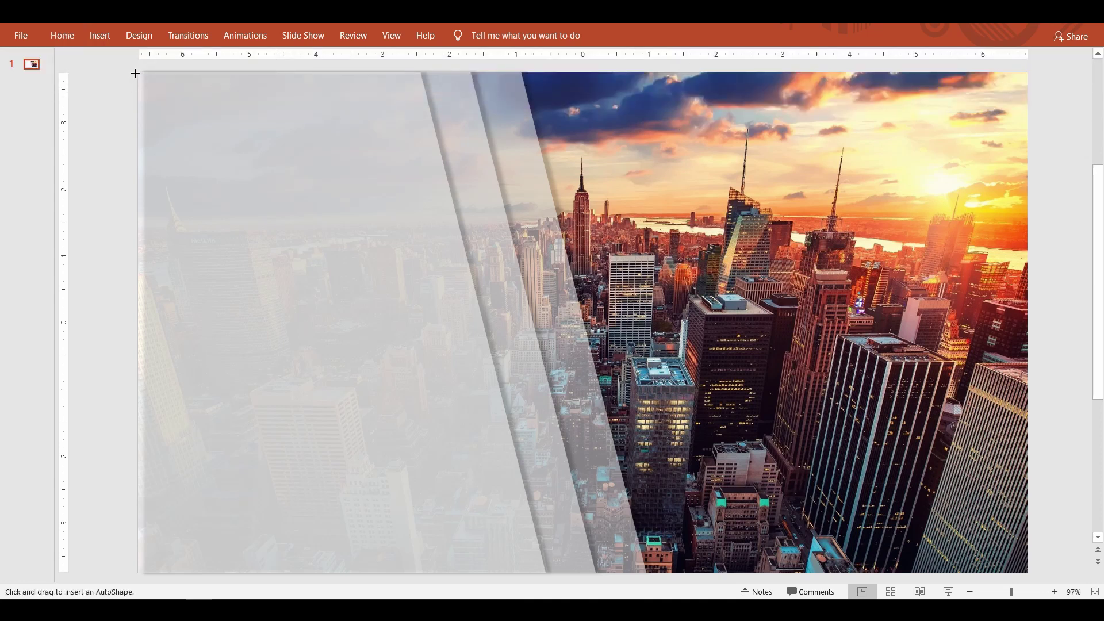
pyautogui.moveTo(138, 73); pyautogui.dragTo(1027, 570)
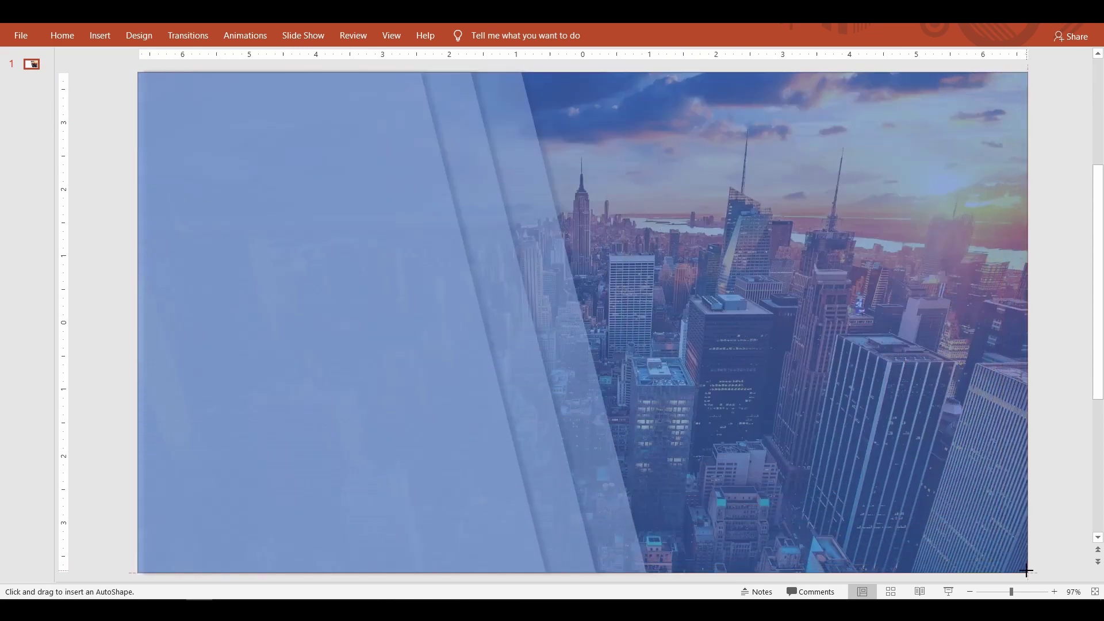
pyautogui.moveTo(1027, 571); pyautogui.dragTo(1029, 573)
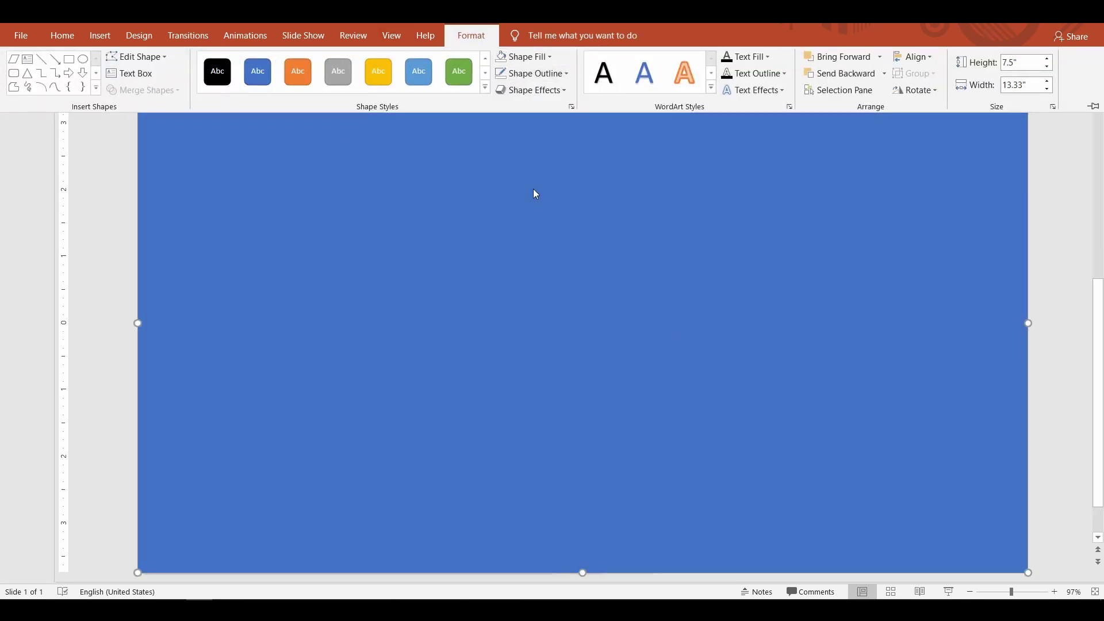
# Open the rectangle's full gradient fill settings and set its transparency to 70%
pyautogui.click(547, 58)
pyautogui.moveTo(592, 250)
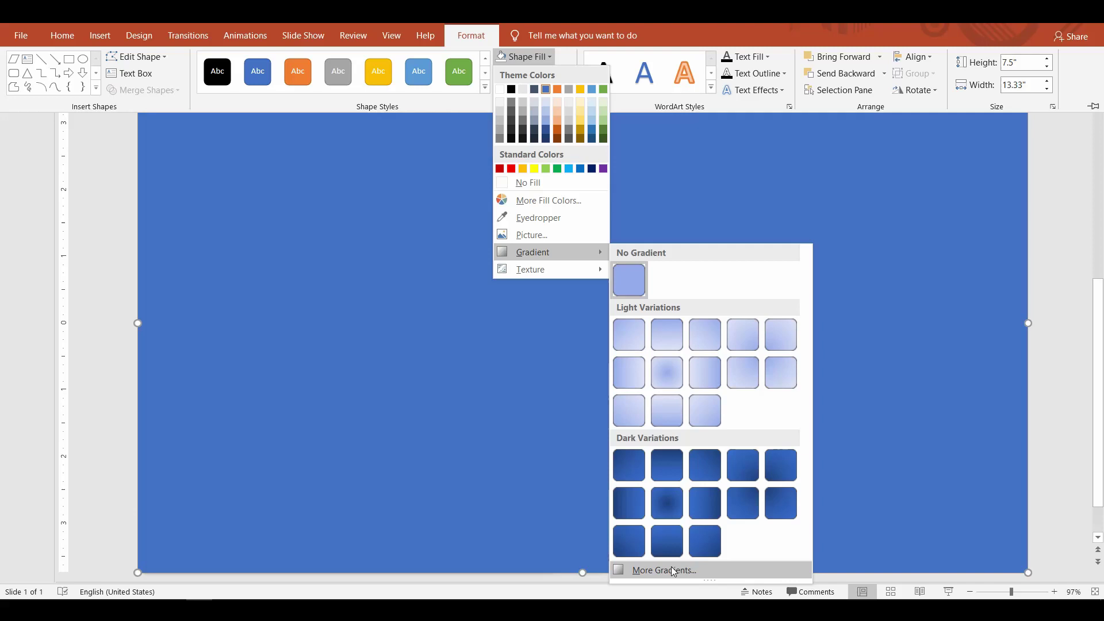
pyautogui.click(672, 571)
pyautogui.click(1049, 294)
pyautogui.write('70')
pyautogui.press('Return')
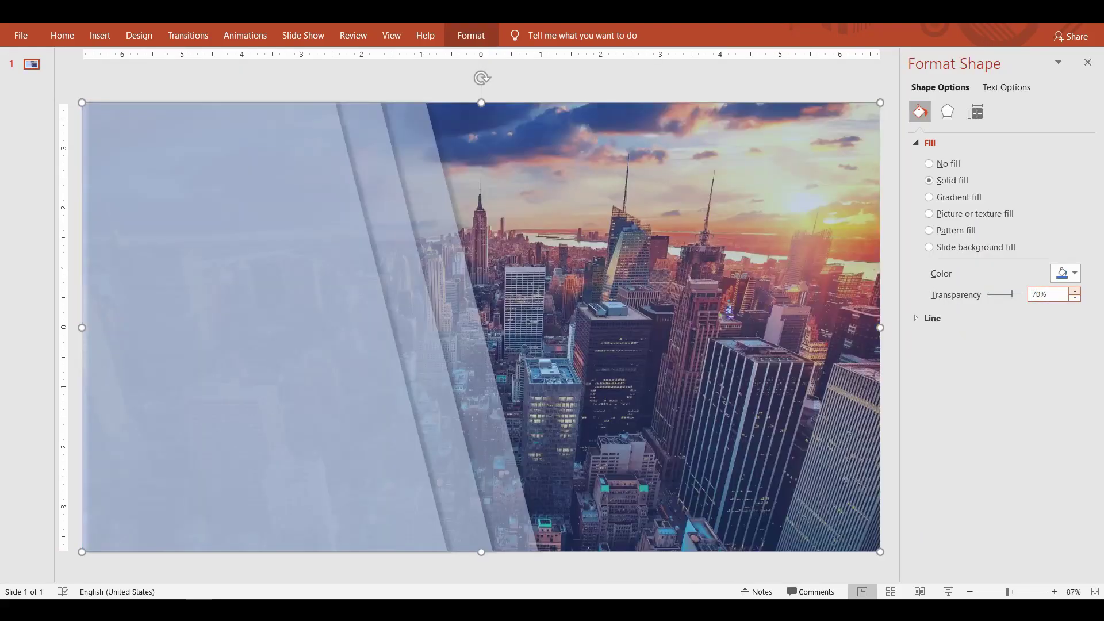
# Try purple, red, green and yellow as the overlay's fill colour
pyautogui.click(1065, 273)
pyautogui.click(1091, 384)
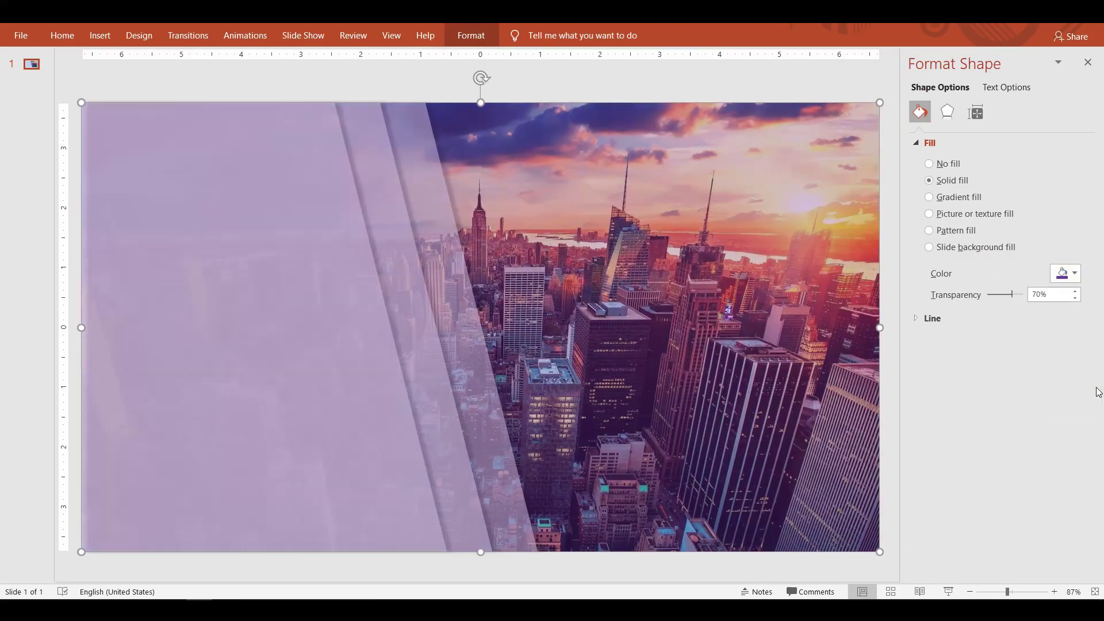
pyautogui.click(1065, 274)
pyautogui.click(1001, 383)
pyautogui.click(1065, 273)
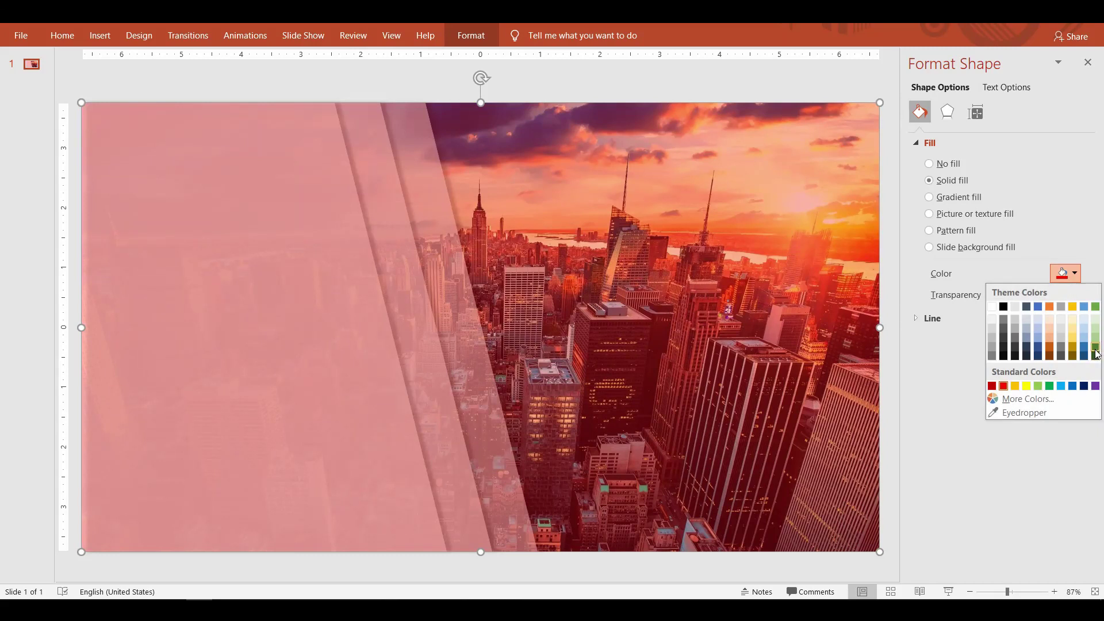
pyautogui.click(1096, 350)
pyautogui.click(1074, 268)
pyautogui.click(1027, 387)
# Test a custom pink shade, then settle on purple for the overlay and close the pane
pyautogui.click(1066, 273)
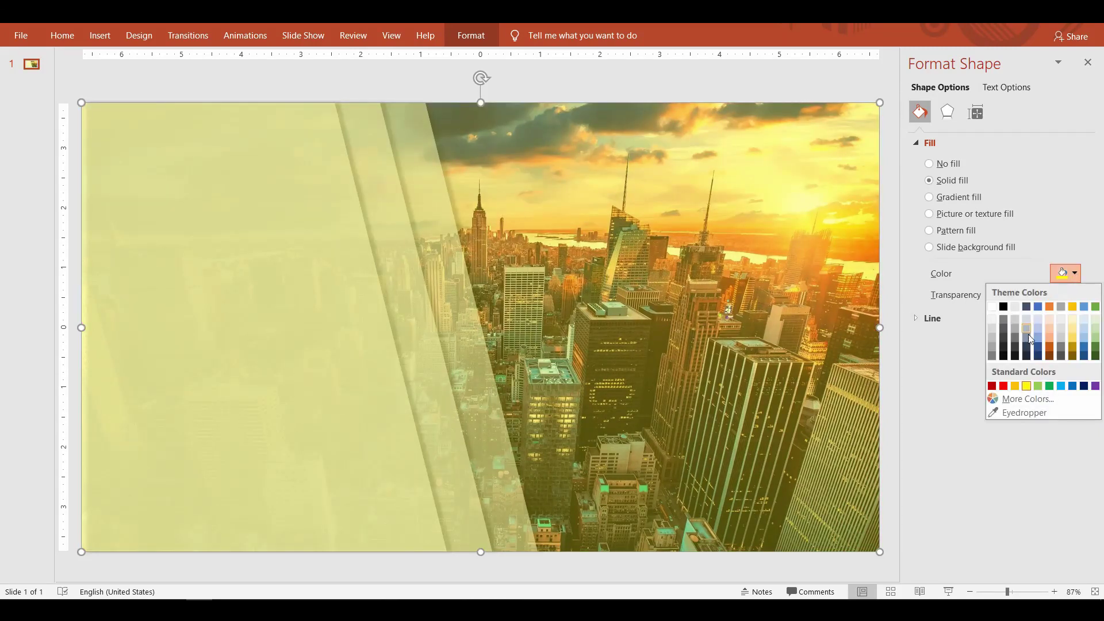
pyautogui.click(1013, 395)
pyautogui.click(540, 271)
pyautogui.click(622, 186)
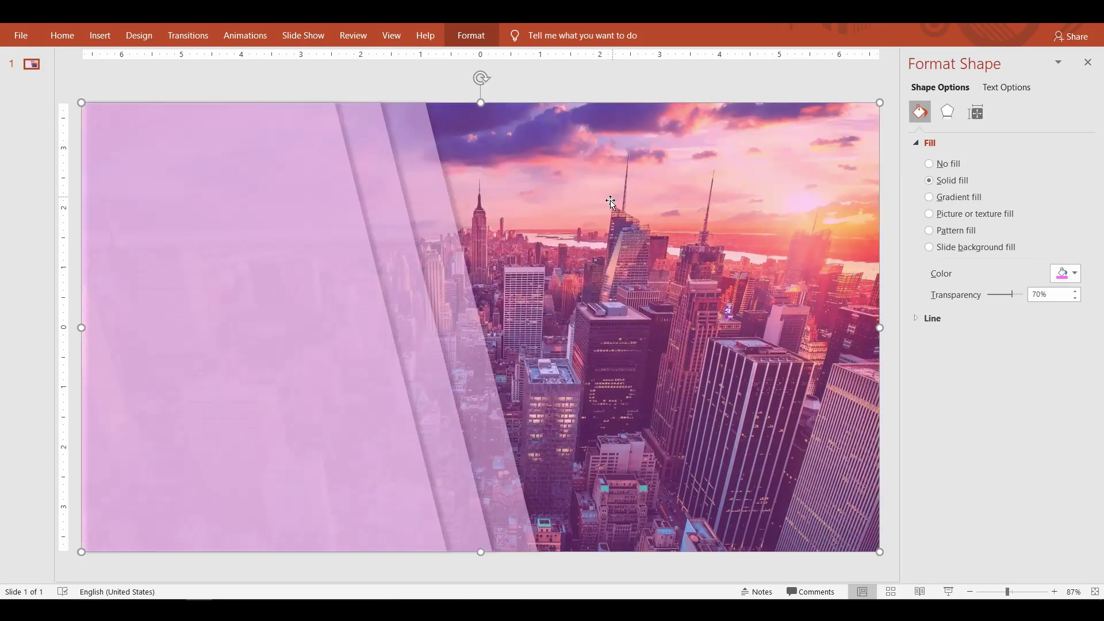
pyautogui.click(1066, 273)
pyautogui.click(1098, 388)
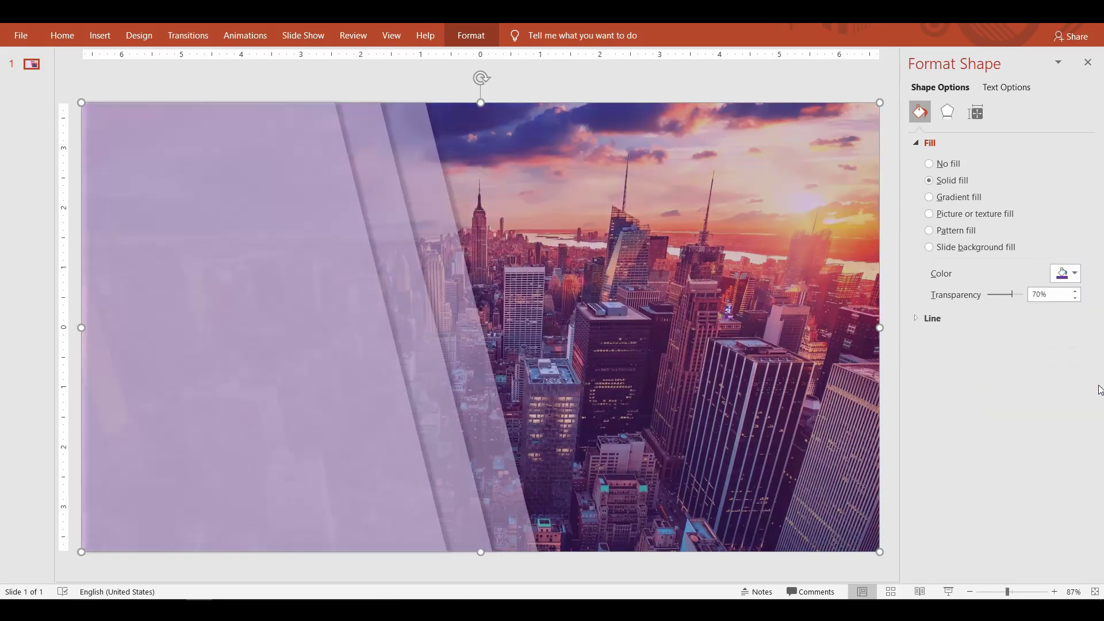
pyautogui.click(1087, 64)
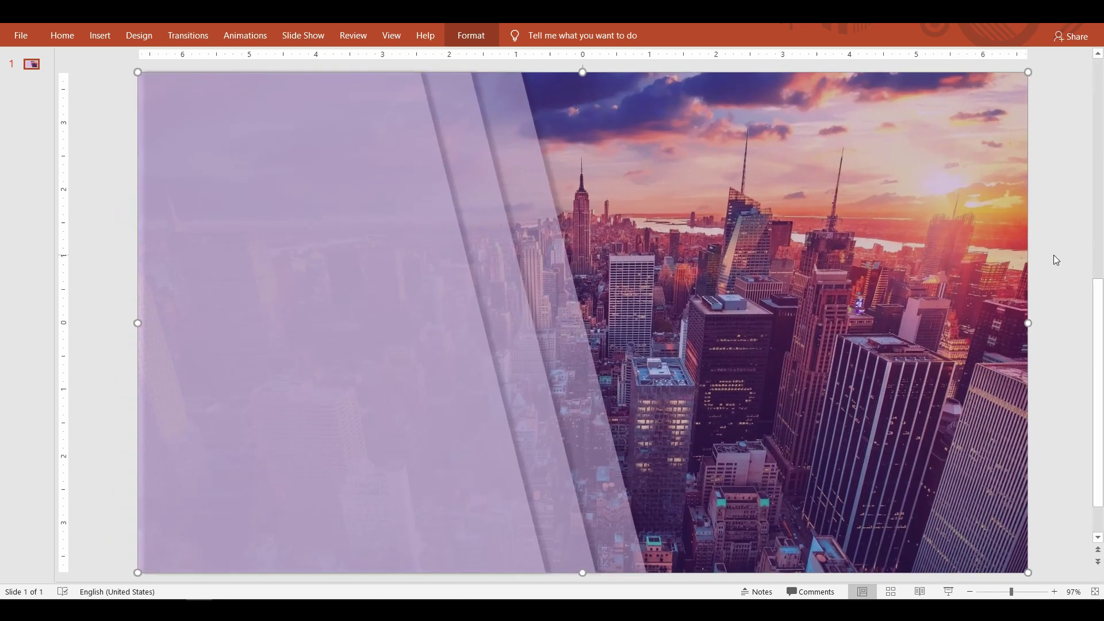
# Deselect the purple overlay rectangle by clicking off the slide
pyautogui.click(1053, 254)
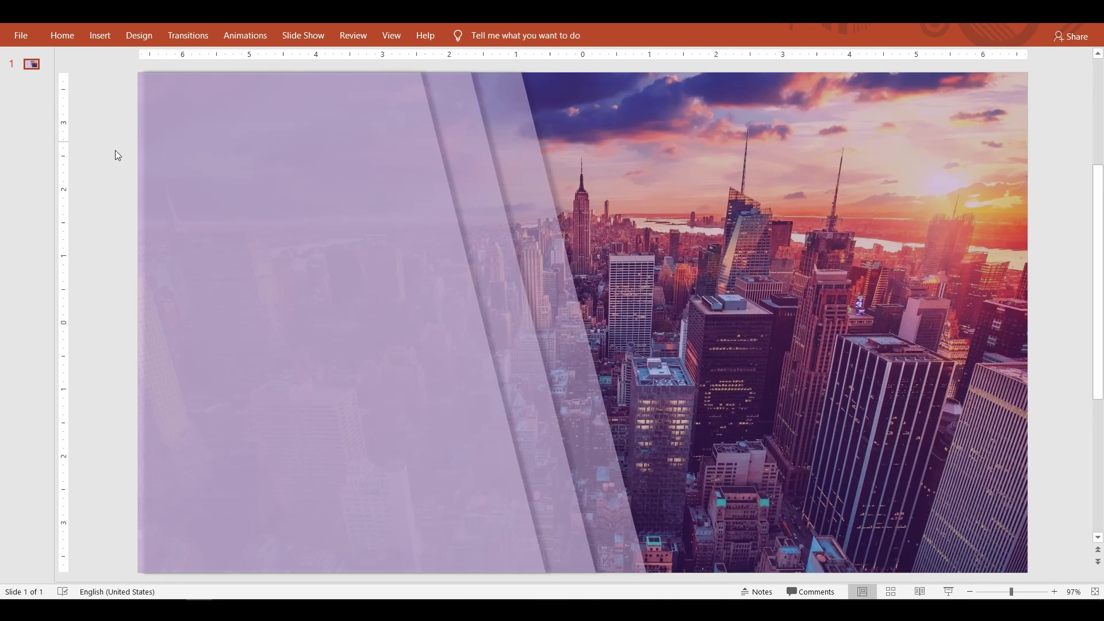